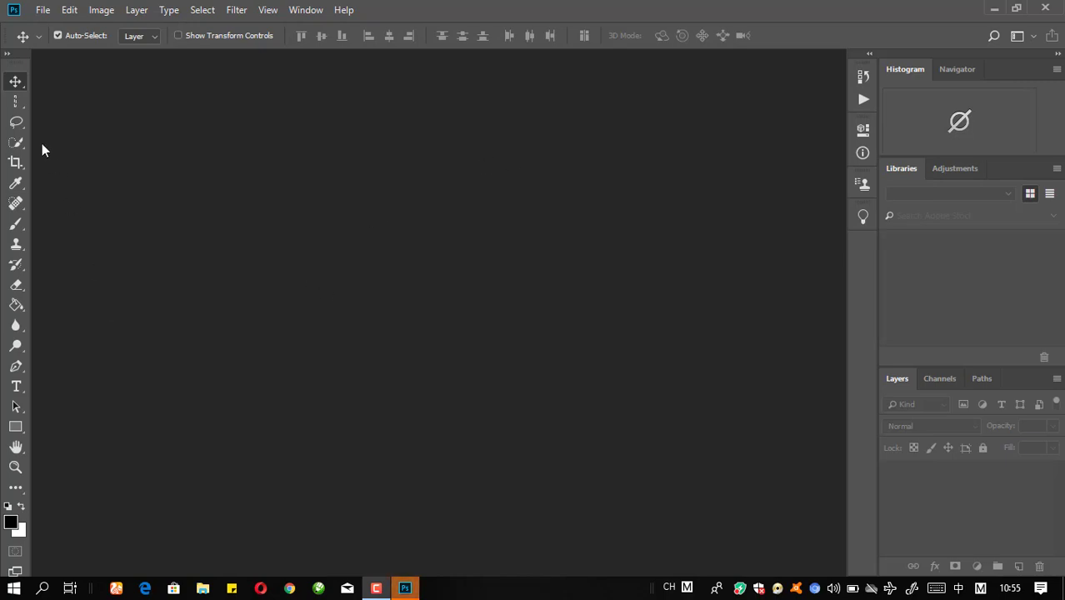
Open water.jpg from the Downloads folder and duplicate its Background layer
click(43, 9)
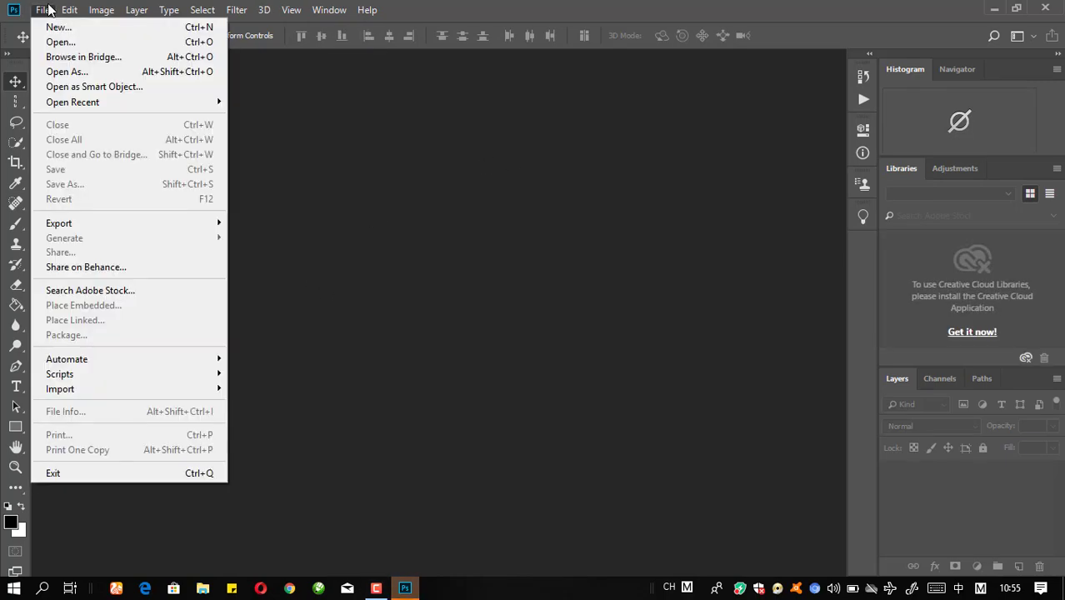
click(106, 47)
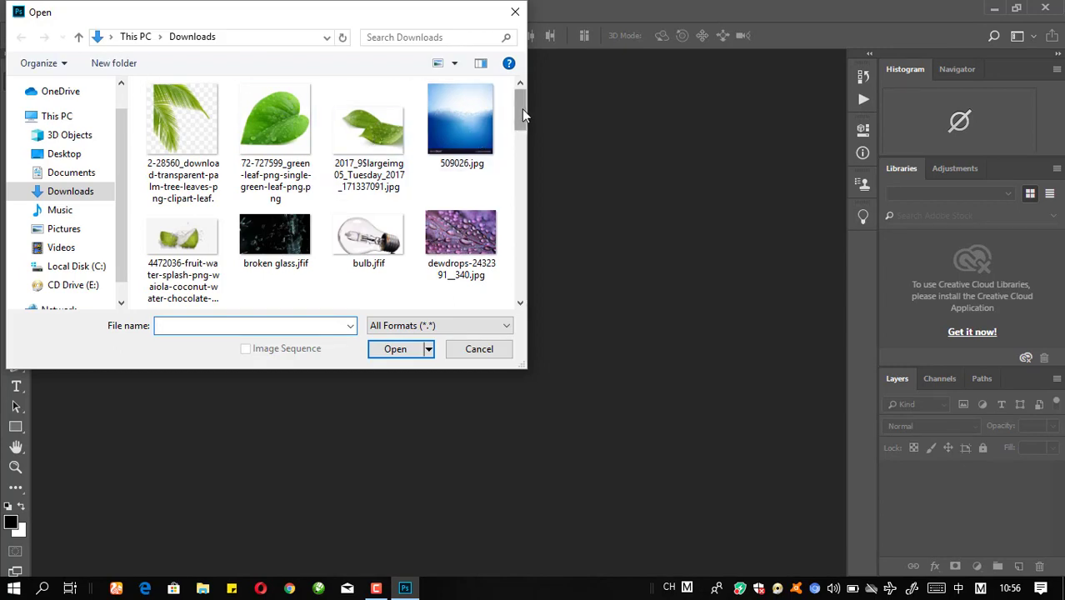
drag(522, 109, 517, 283)
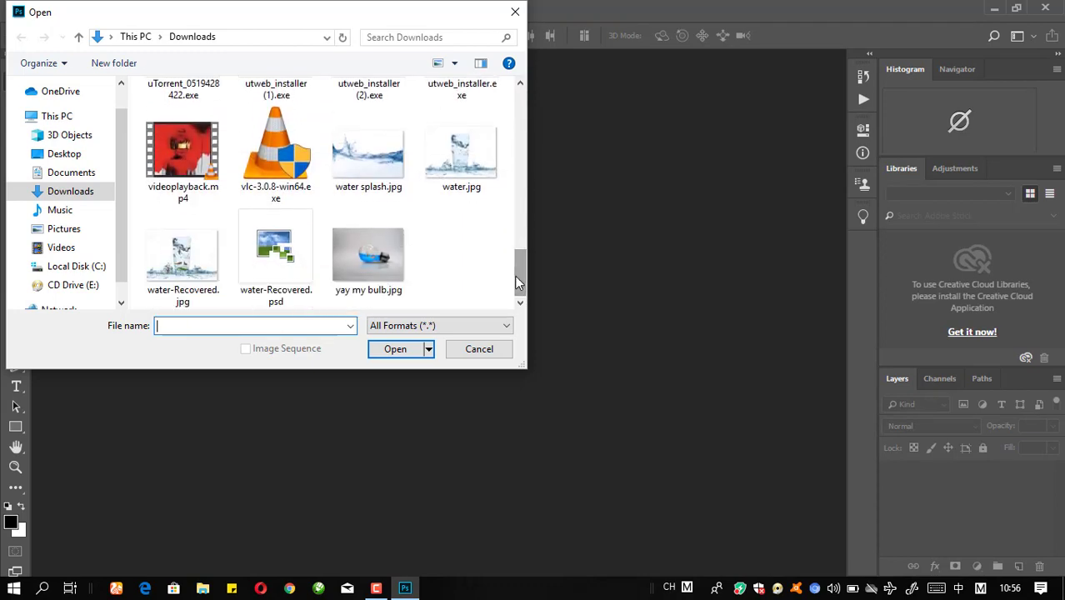
click(456, 137)
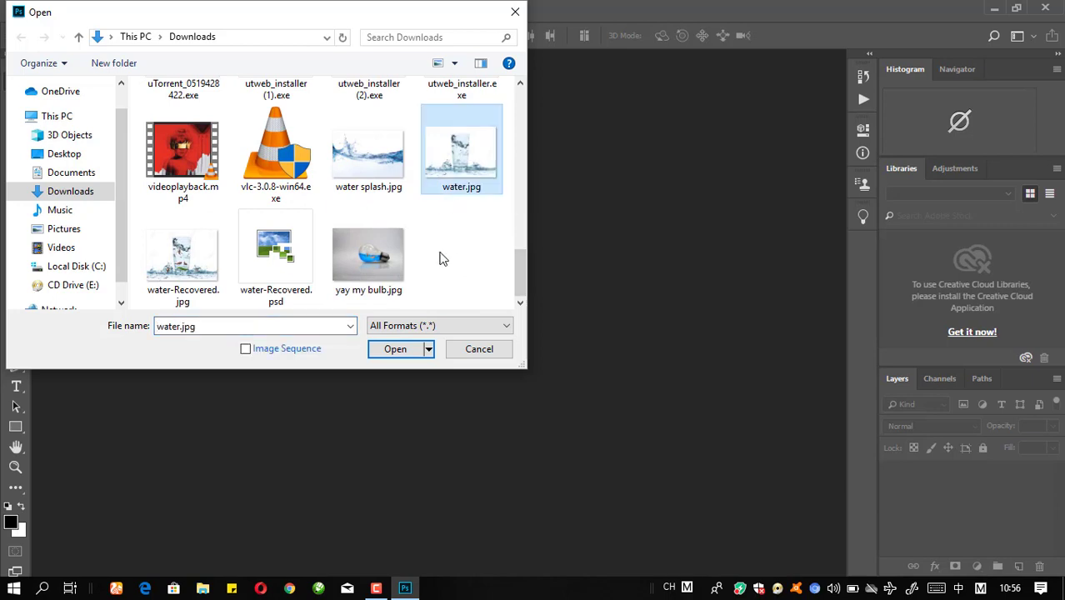
click(414, 346)
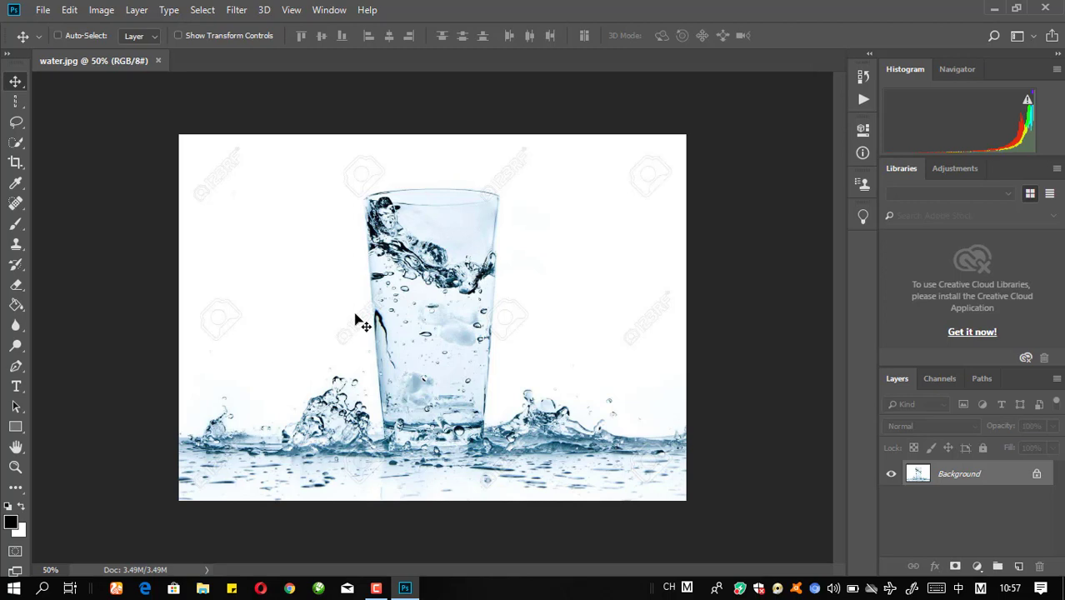
key(ctrl+j)
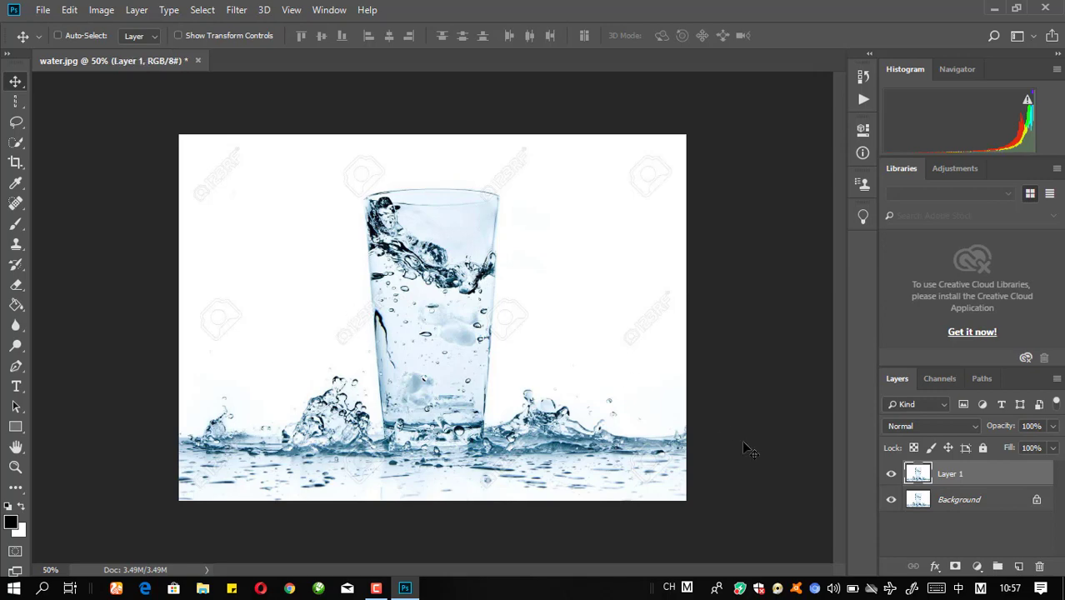
double_click(957, 474)
key(BackSpace)
text(ba)
key(Escape)
Switch the system input language to English (United Kingdom) and rename the duplicated layer "back up"
click(670, 588)
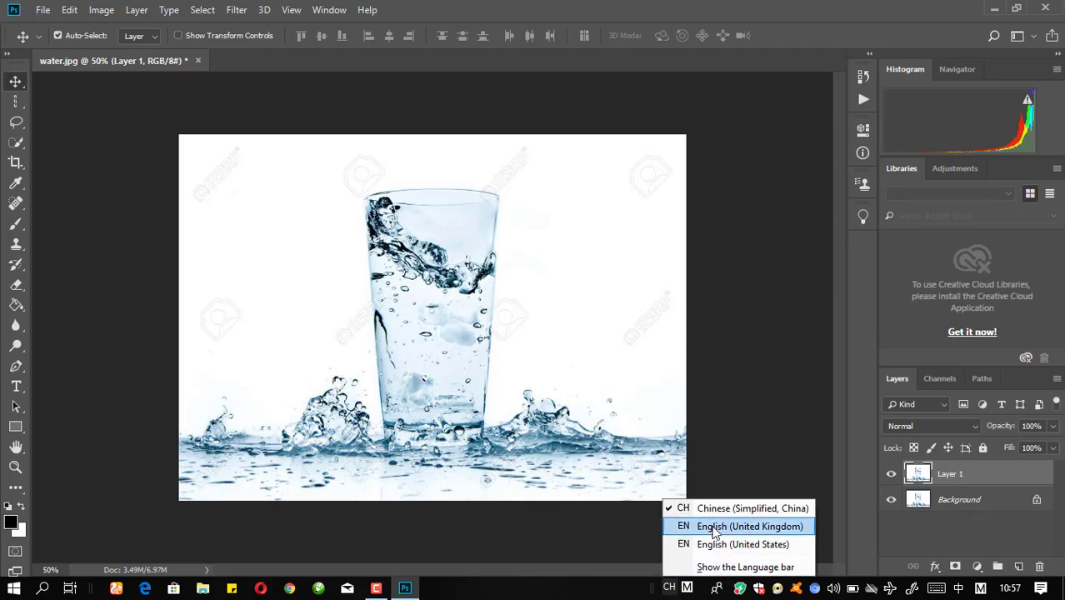
click(715, 526)
double_click(957, 473)
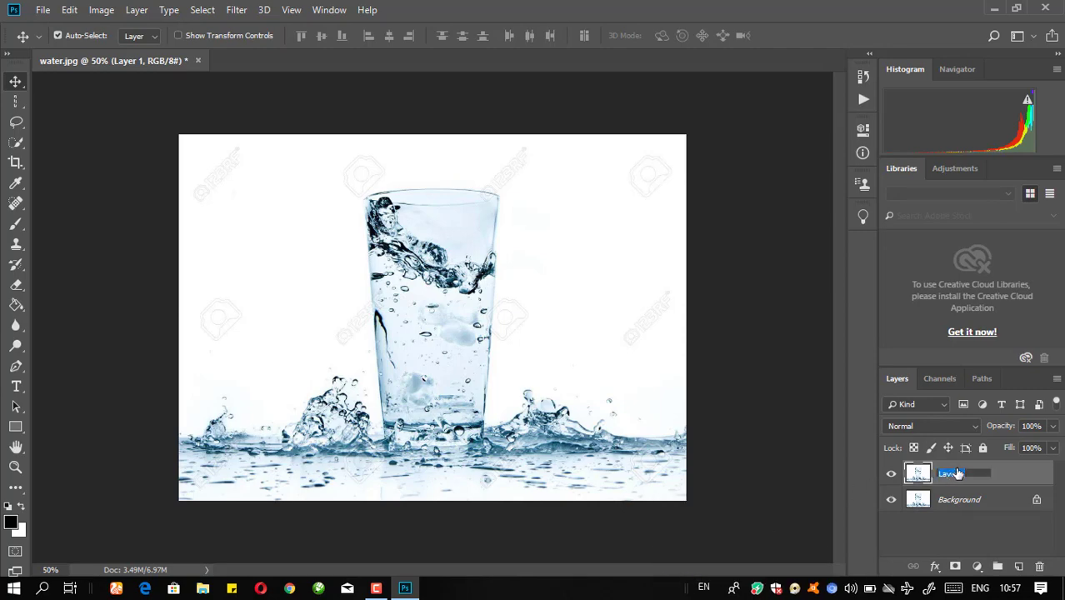
key(BackSpace)
text(back up)
key(Return)
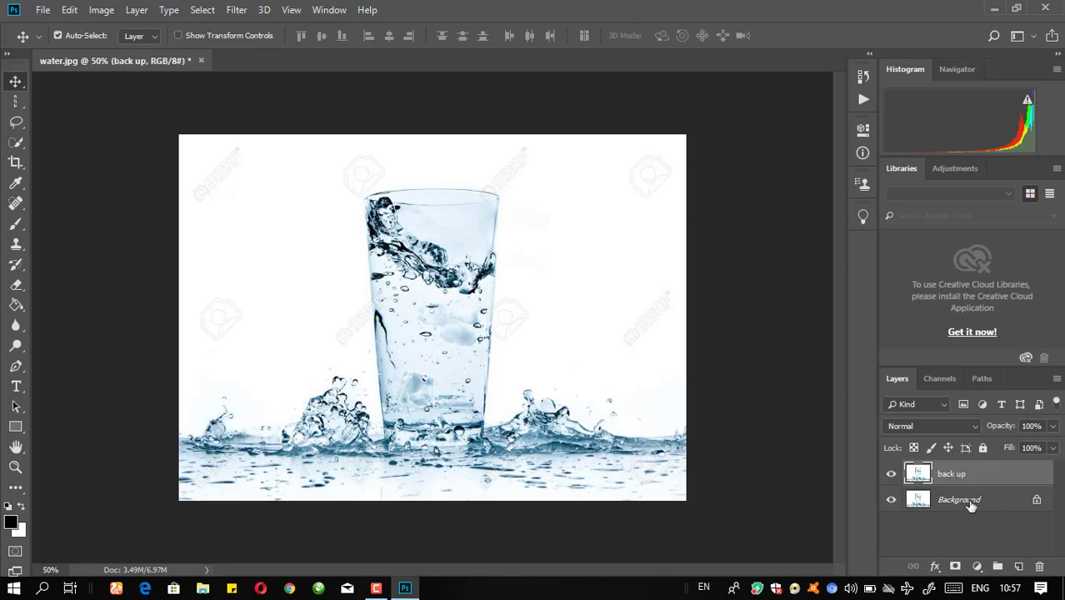
Try to place fishnew.png from Downloads as an embedded image directly above the Background layer
click(971, 506)
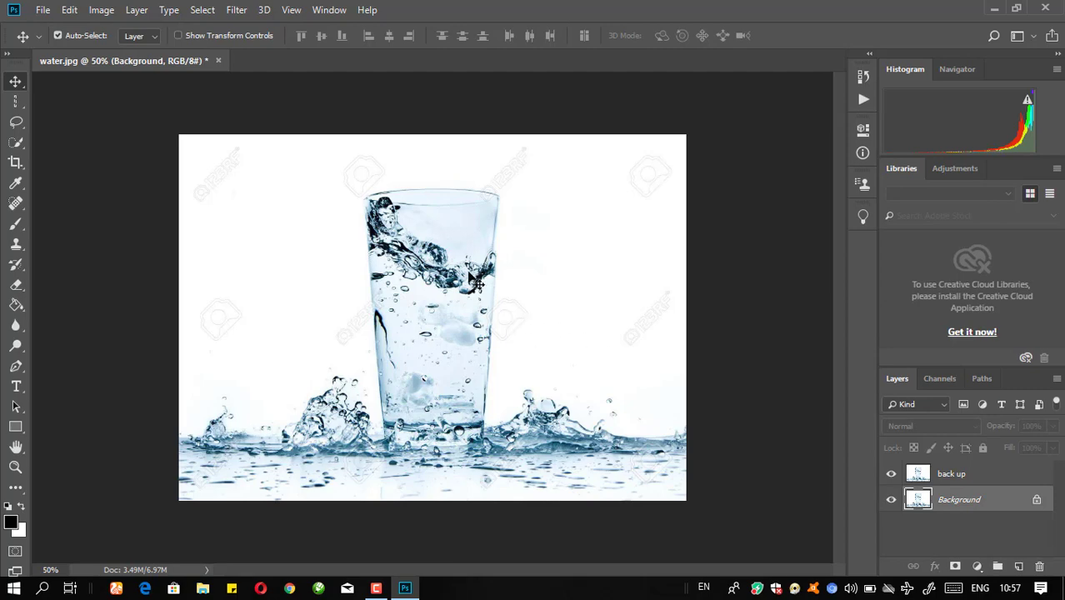
click(43, 10)
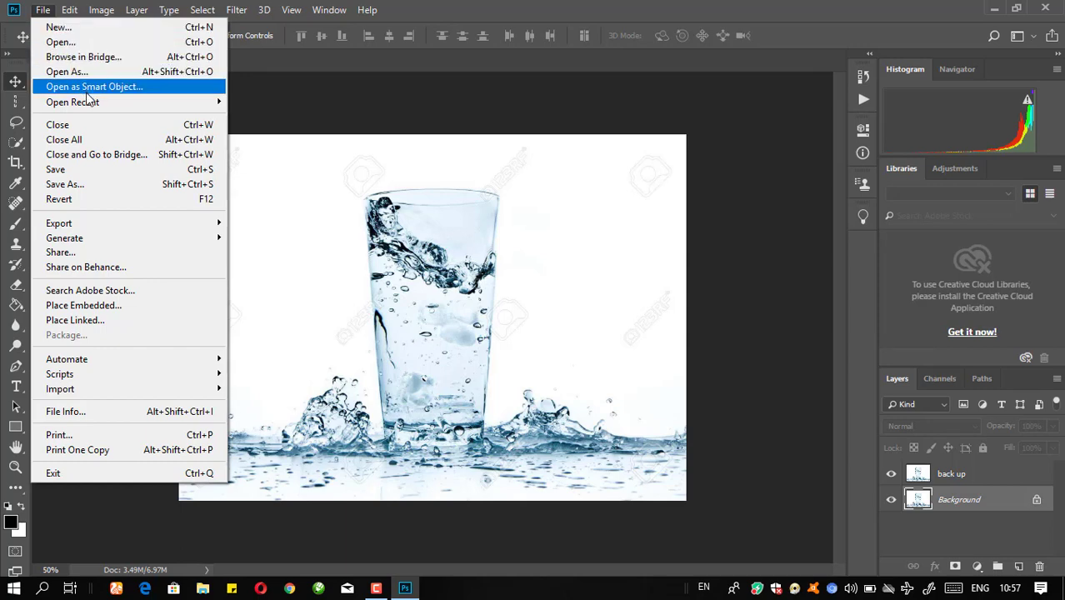
click(120, 306)
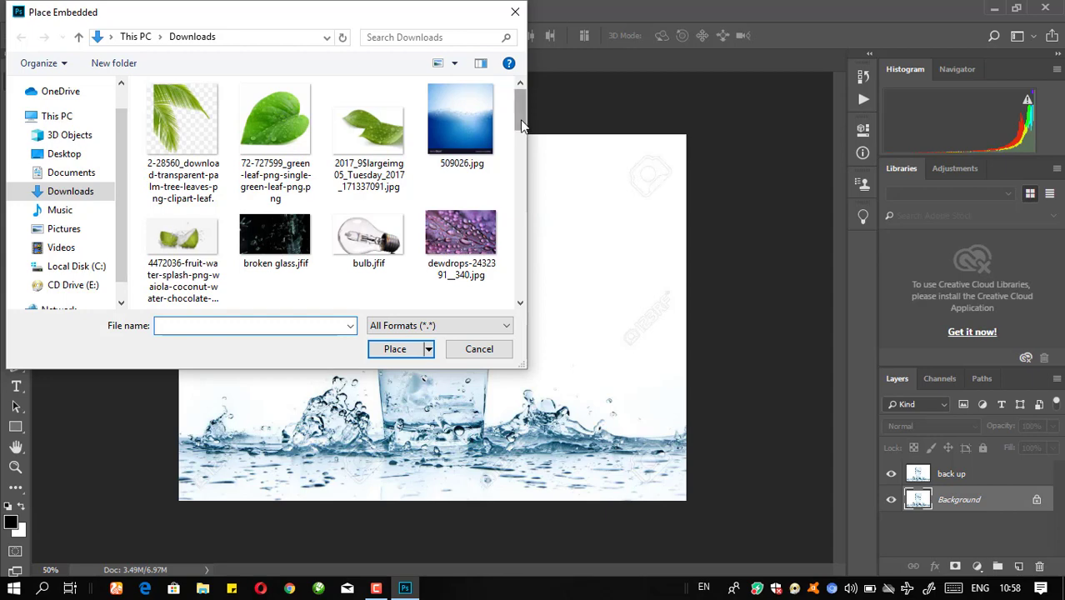
drag(520, 119, 523, 183)
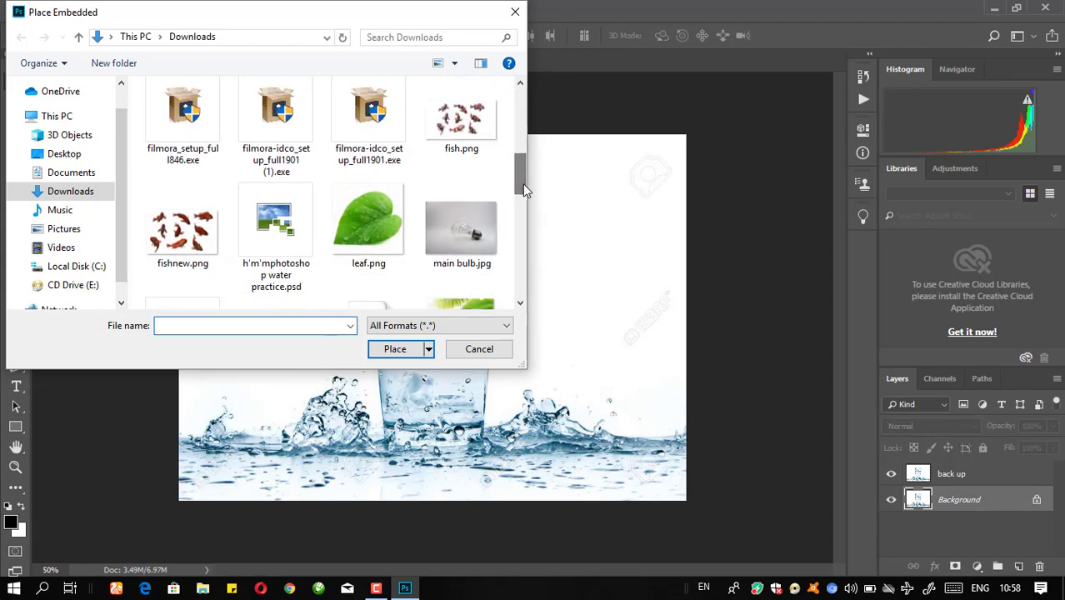
click(206, 236)
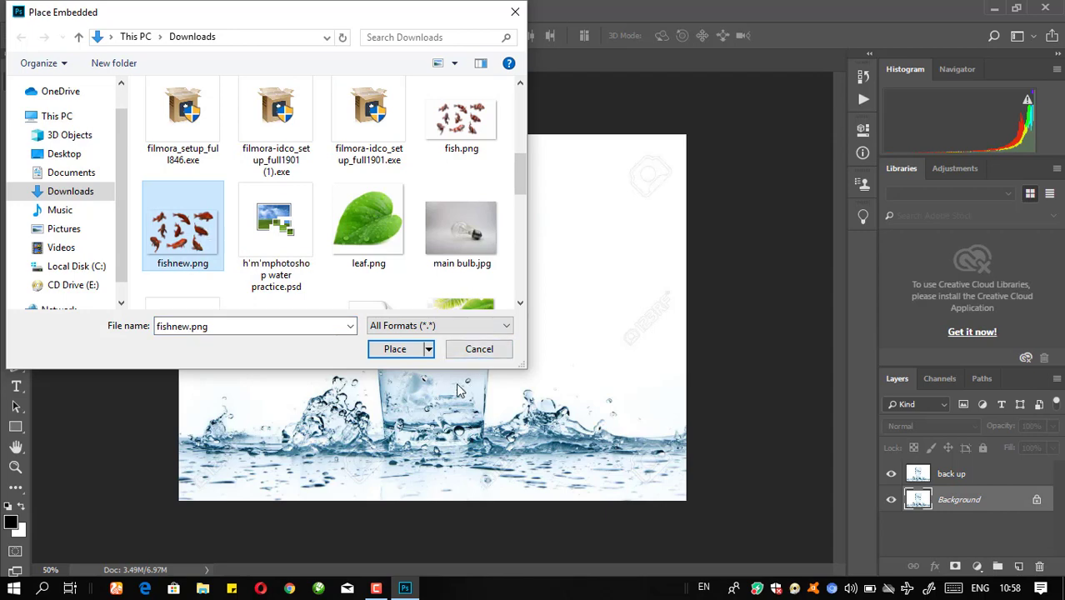
click(404, 354)
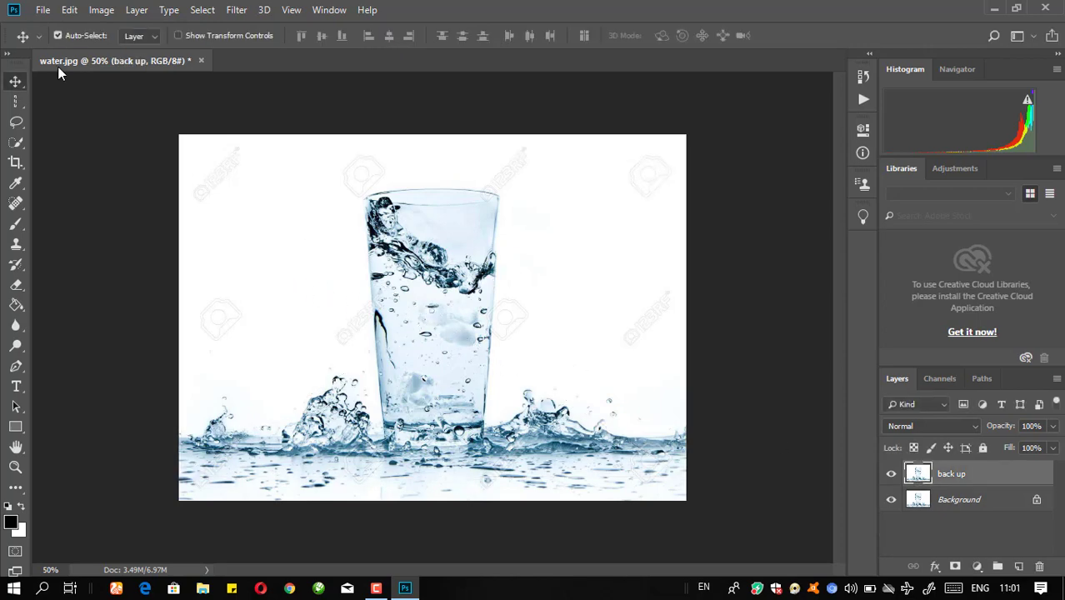
Place fishnew.png from Downloads as an embedded image above the "back up" layer
click(43, 10)
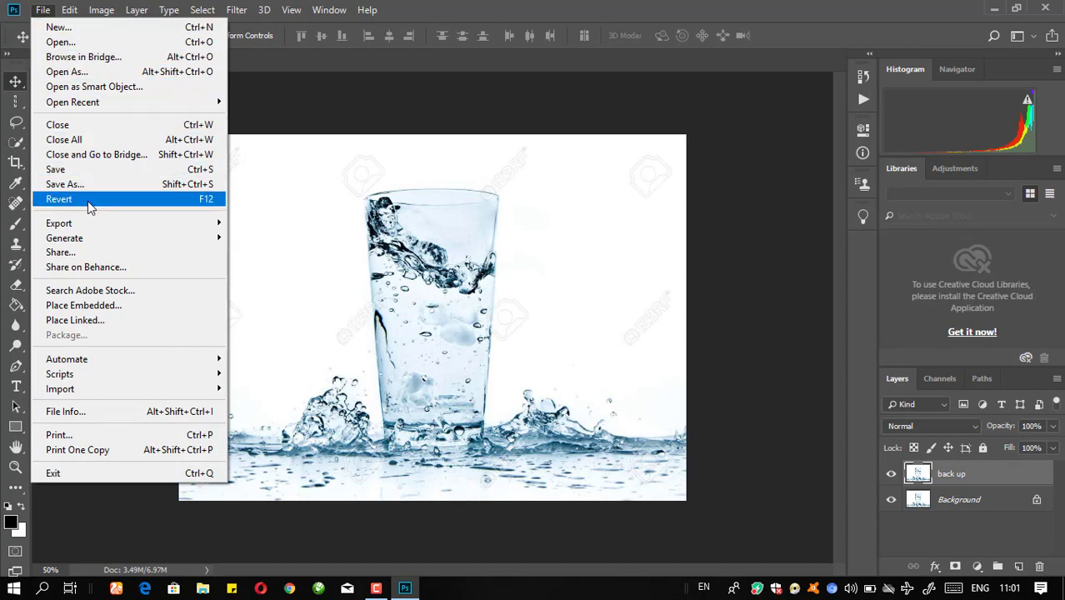
click(84, 306)
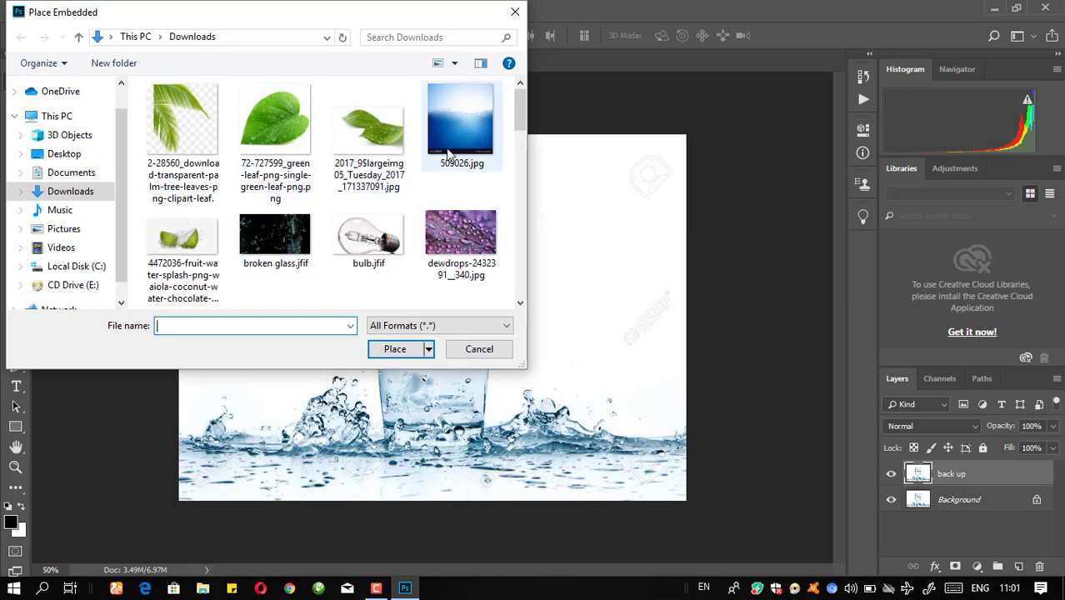
drag(519, 117, 526, 211)
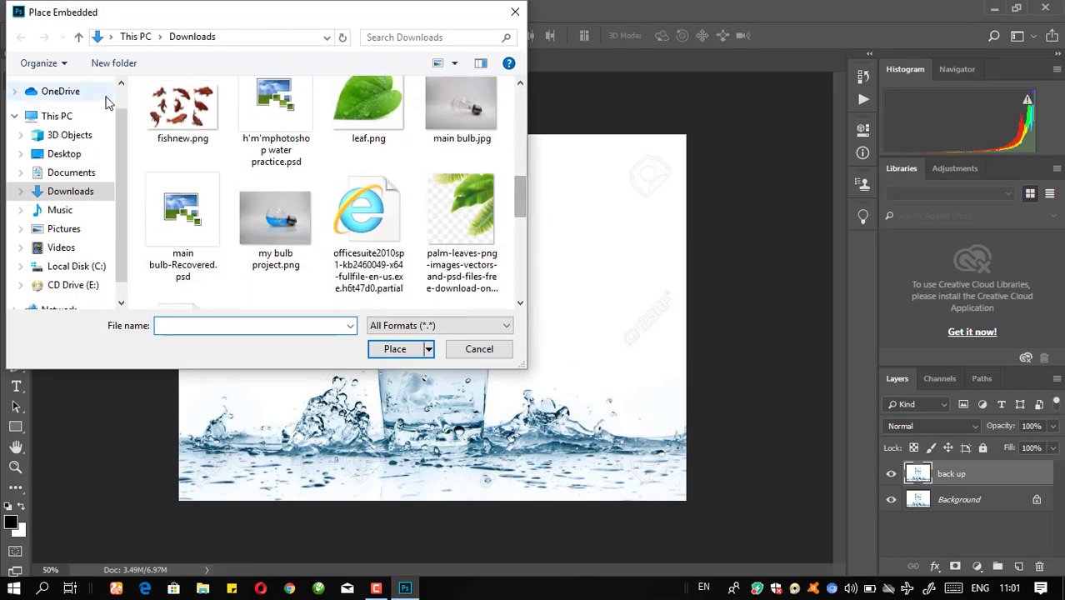
click(181, 111)
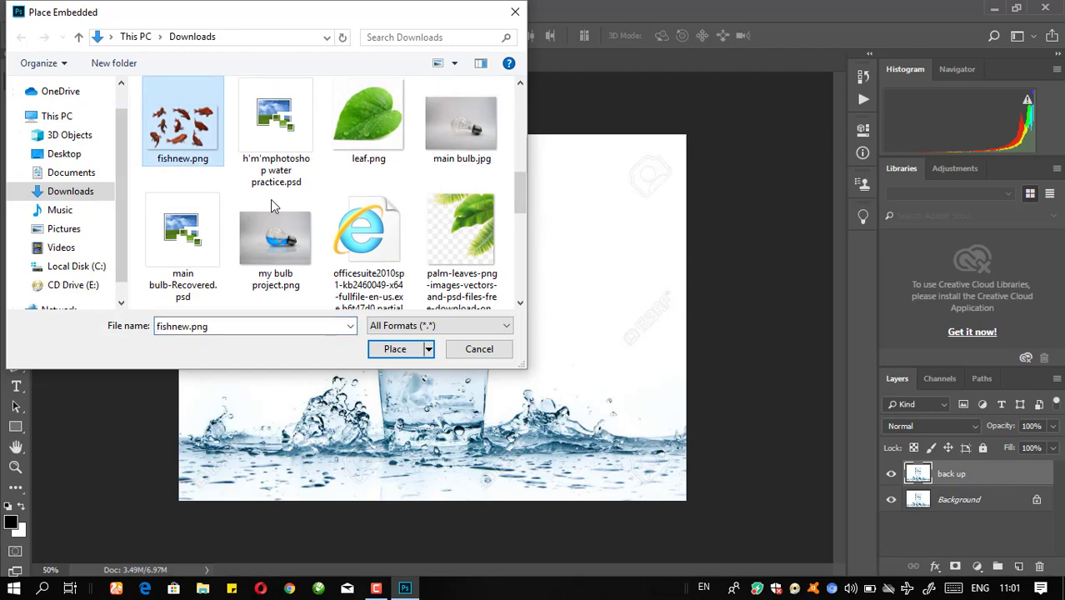
click(397, 350)
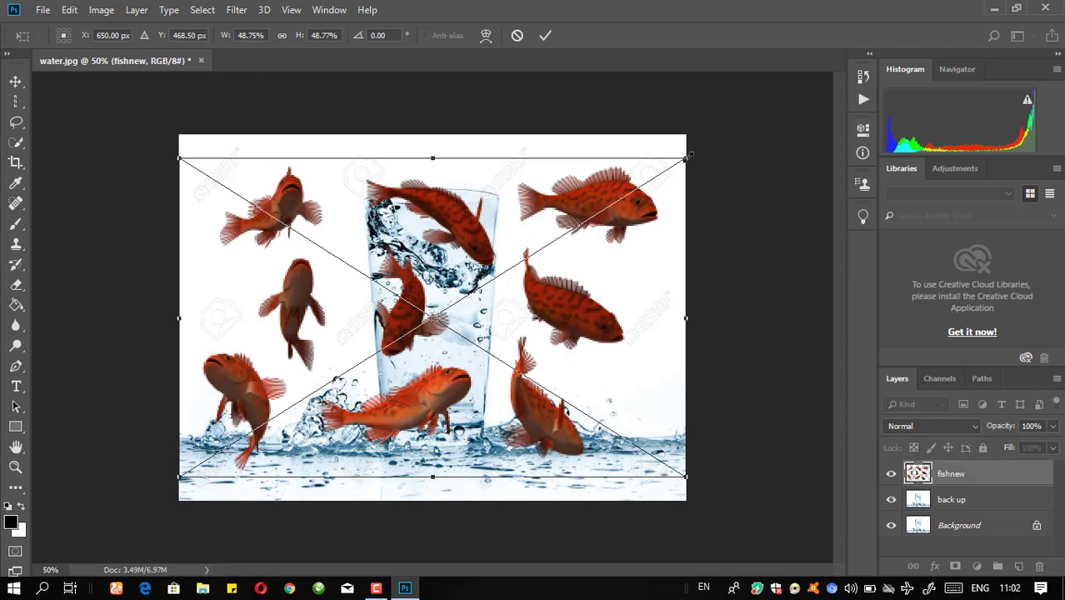
Scale the placed fish image to about 27% toward its lower-left corner and commit the placement
drag(684, 155, 552, 275)
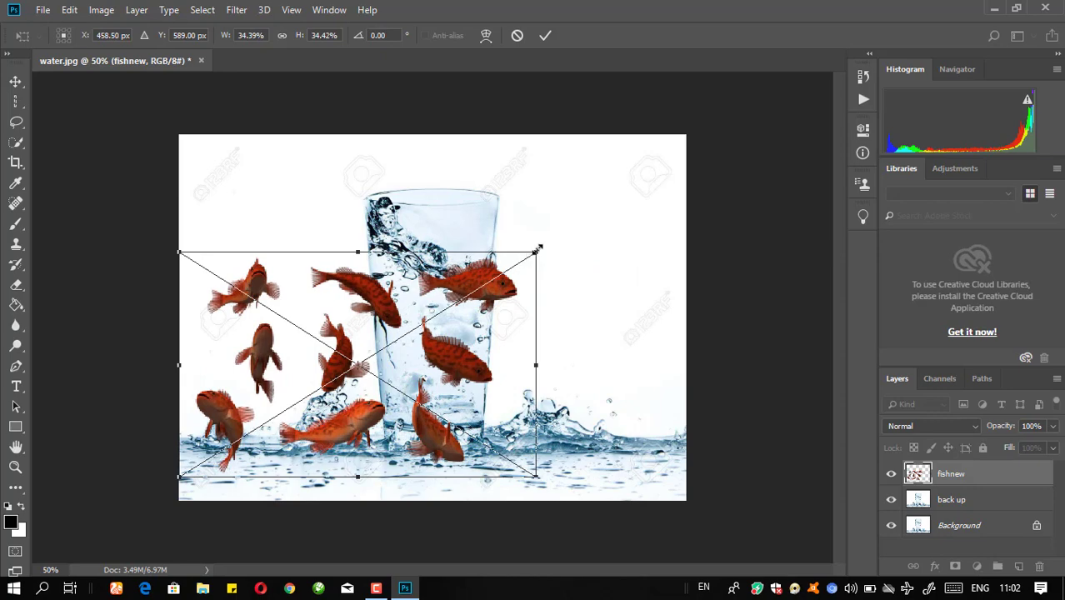
drag(538, 250, 459, 300)
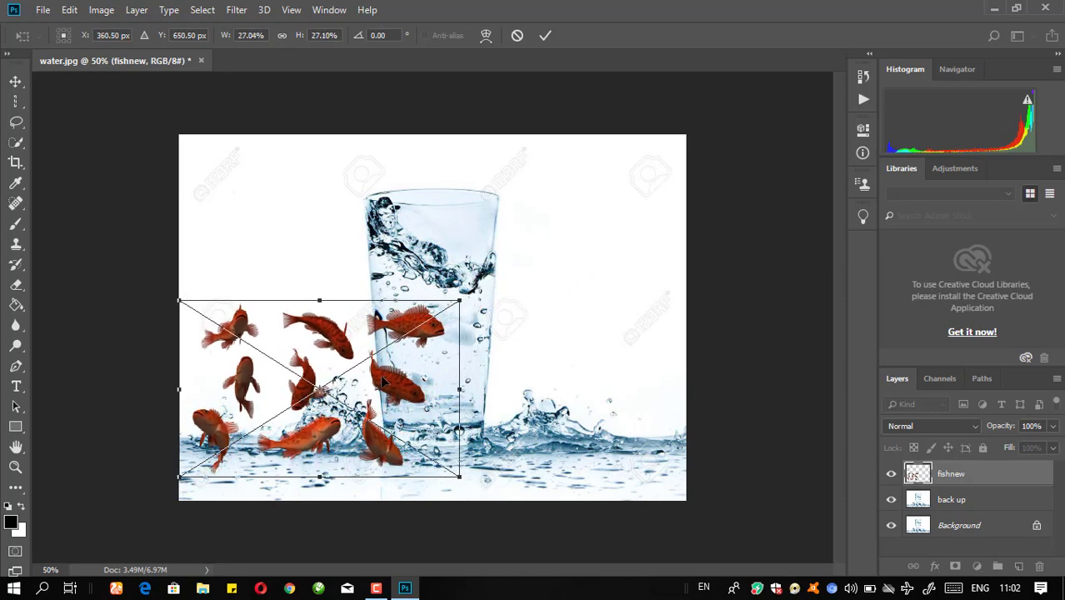
click(15, 123)
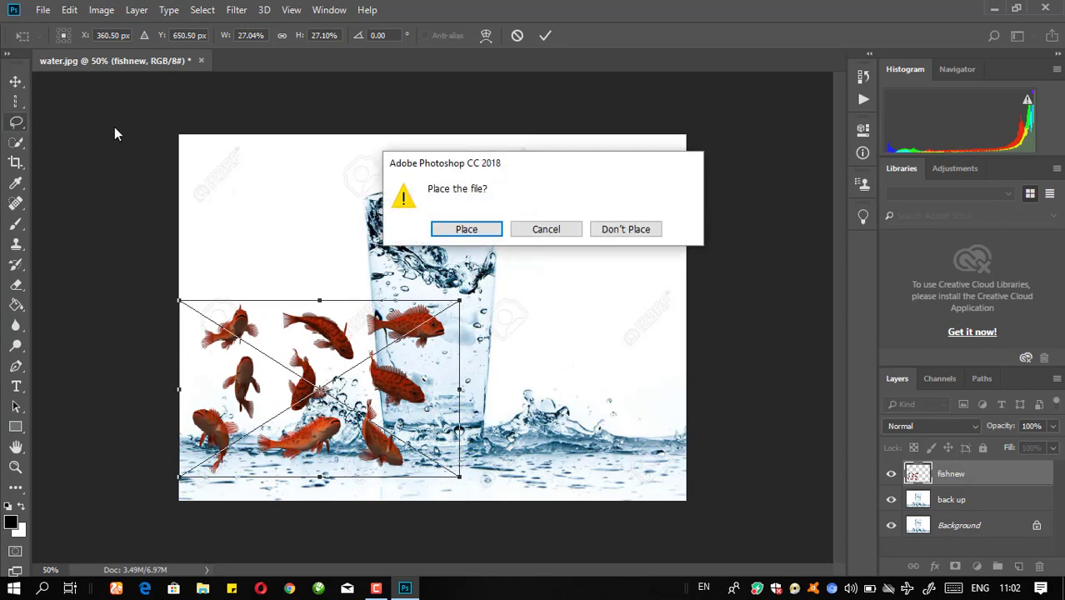
click(481, 234)
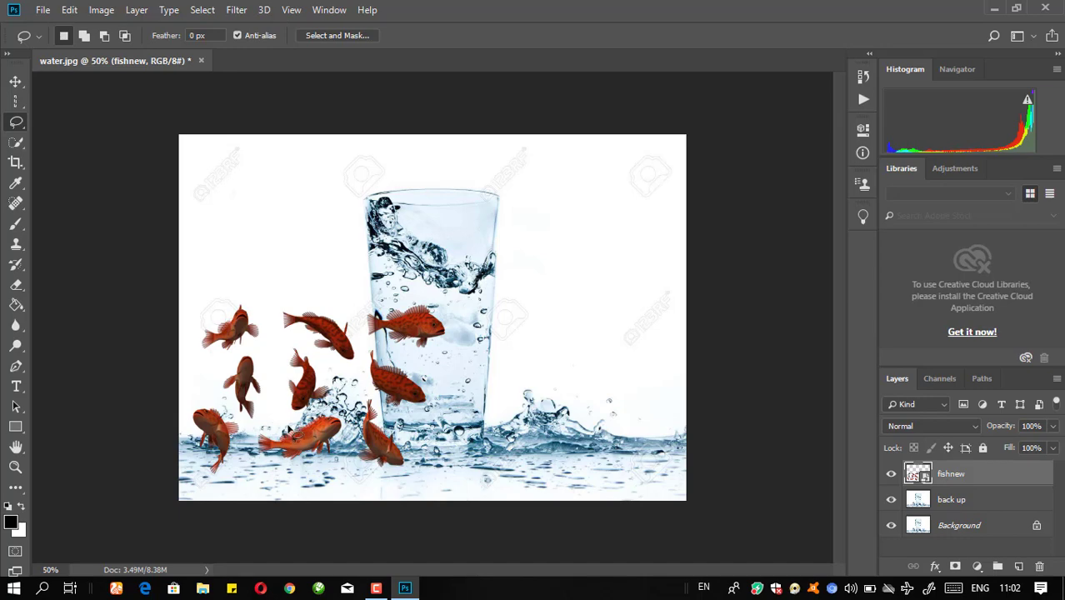
mouse_move(302, 424)
mouse_down()
mouse_move(388, 398)
mouse_move(410, 454)
mouse_move(406, 479)
mouse_up()
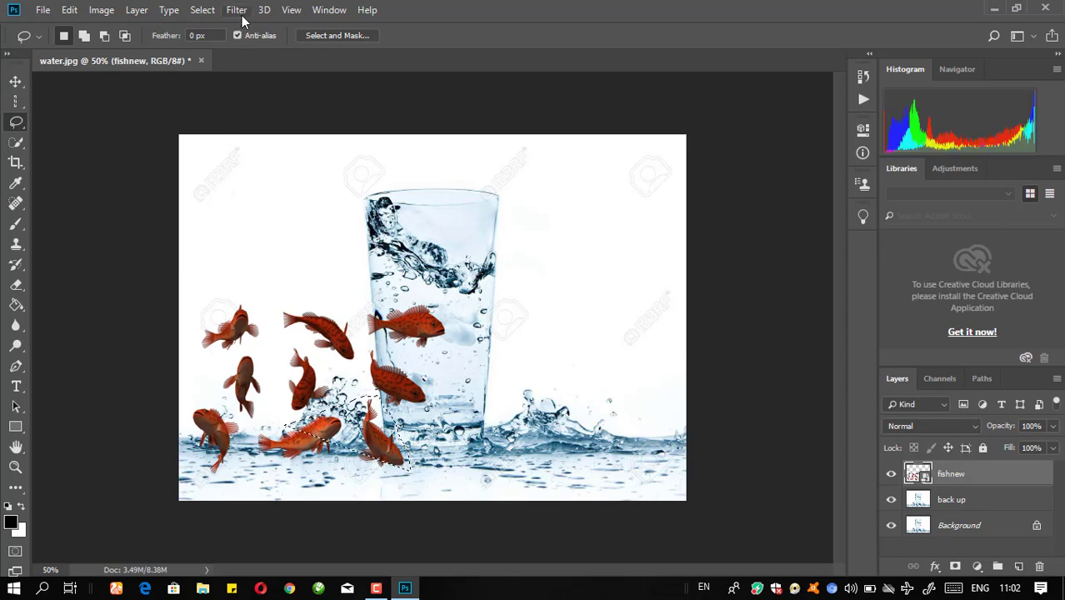
click(203, 10)
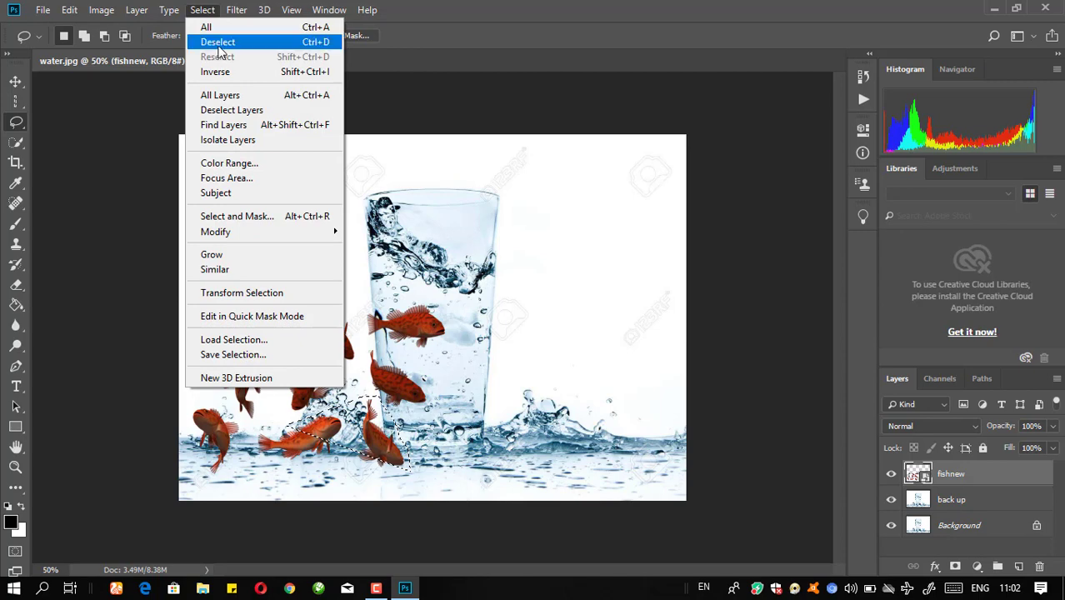
click(219, 42)
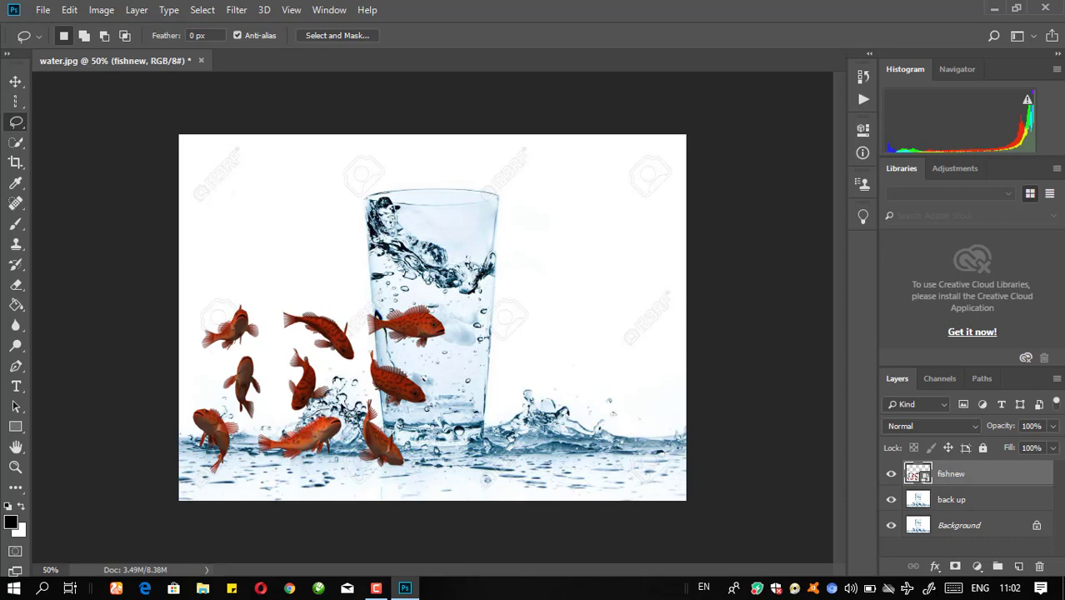
Lasso the two lower fish nearest the glass base, copy them to a new layer, and hide the fishnew layer
mouse_move(357, 405)
mouse_down()
mouse_move(418, 461)
mouse_move(406, 479)
mouse_move(291, 478)
mouse_move(250, 465)
mouse_move(251, 436)
mouse_move(322, 412)
mouse_up()
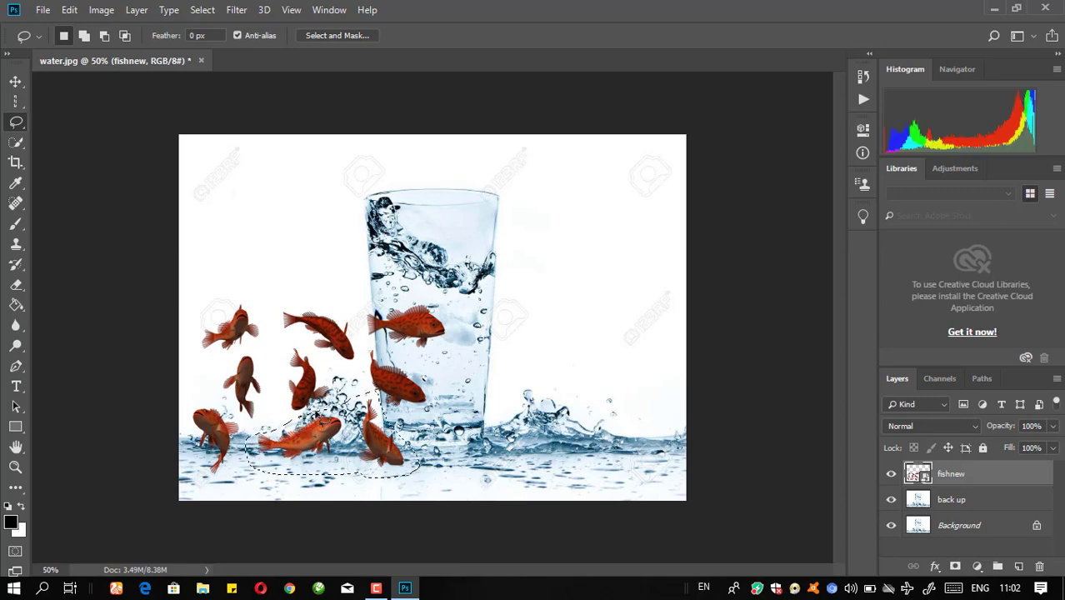
right_click(383, 463)
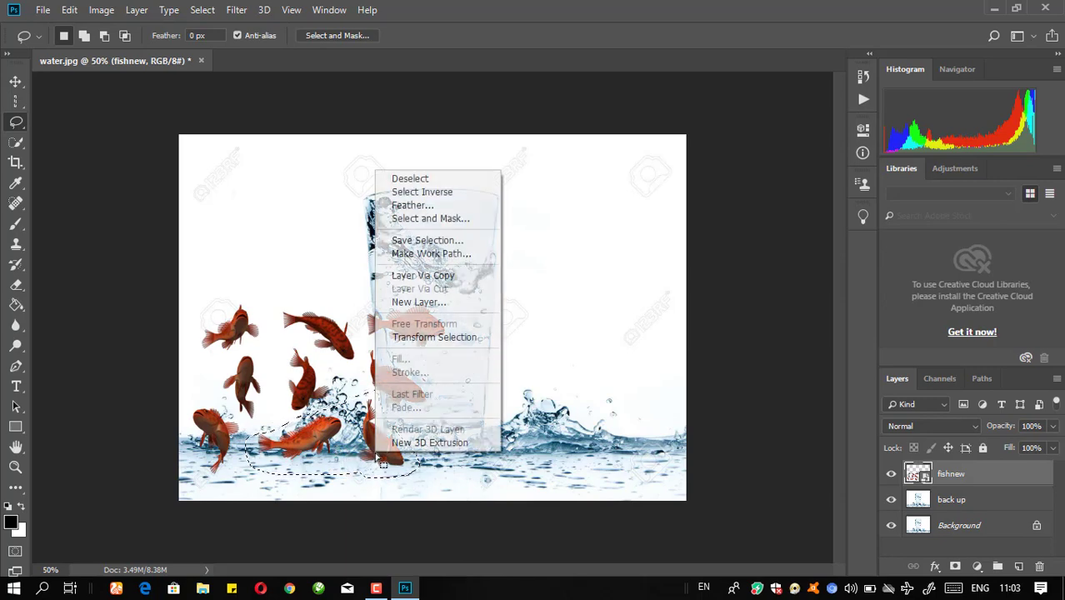
click(421, 276)
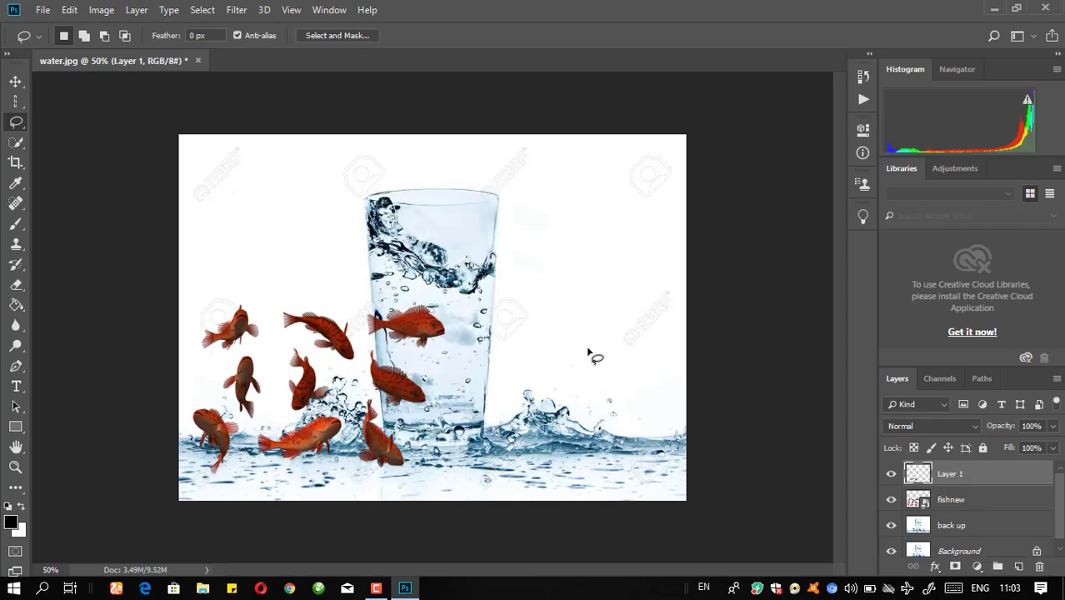
click(892, 501)
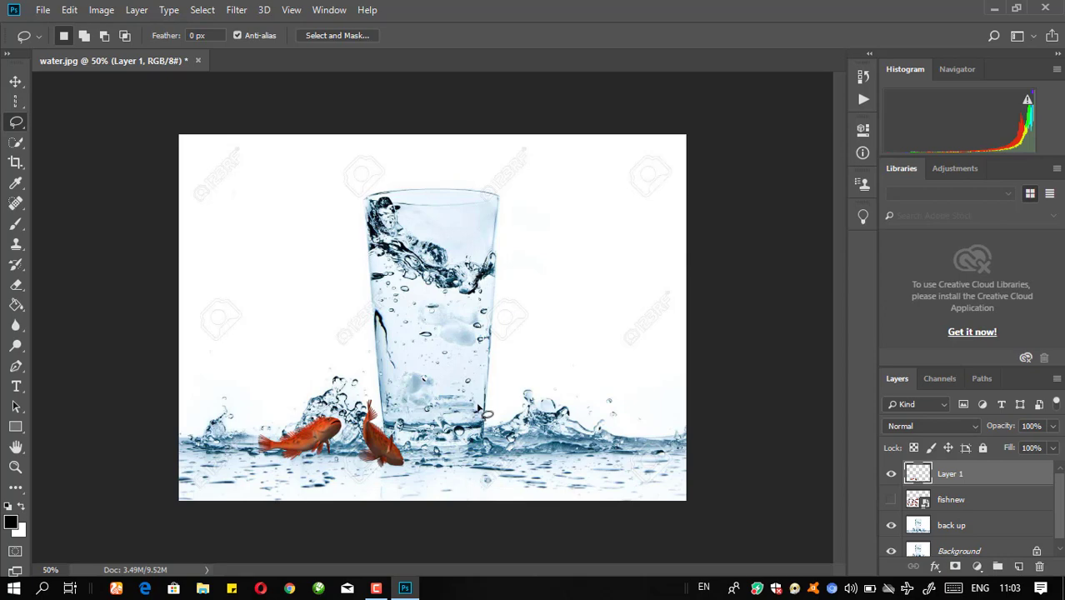
key(ctrl+j)
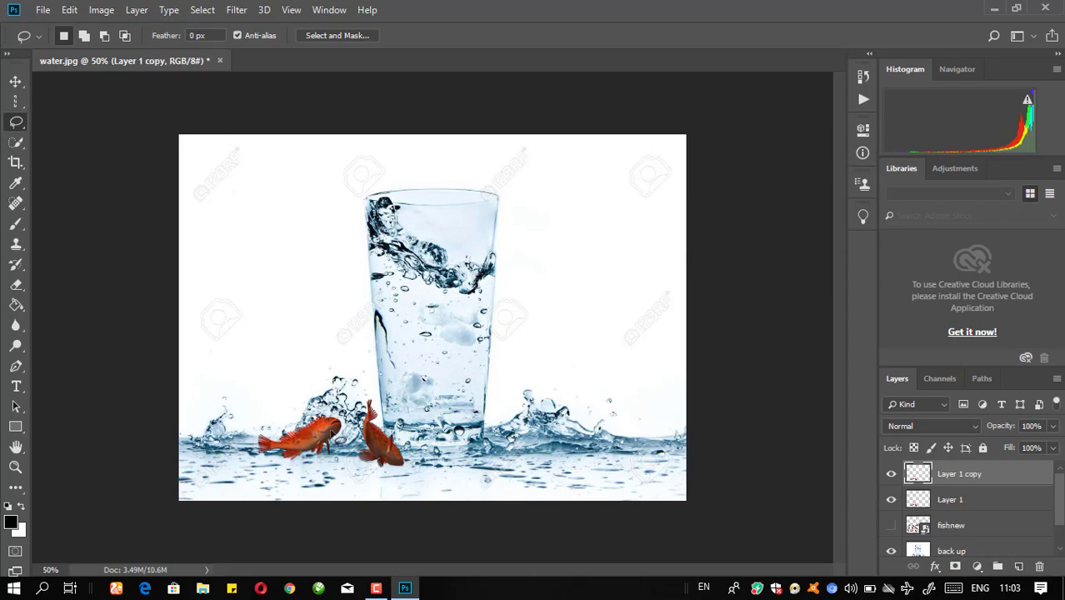
click(16, 82)
click(362, 444)
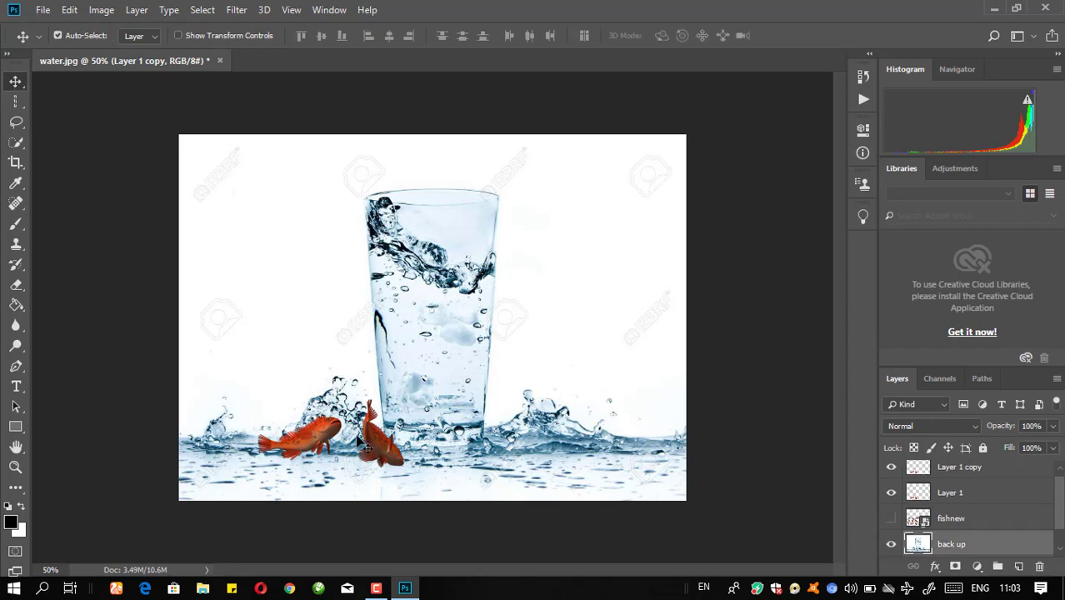
click(976, 476)
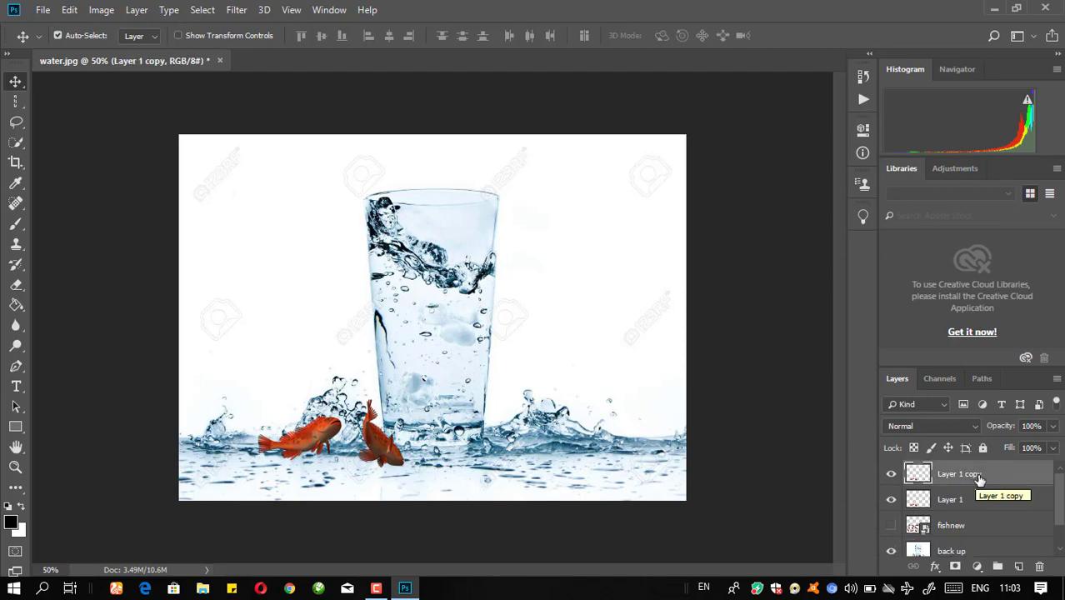
key(Delete)
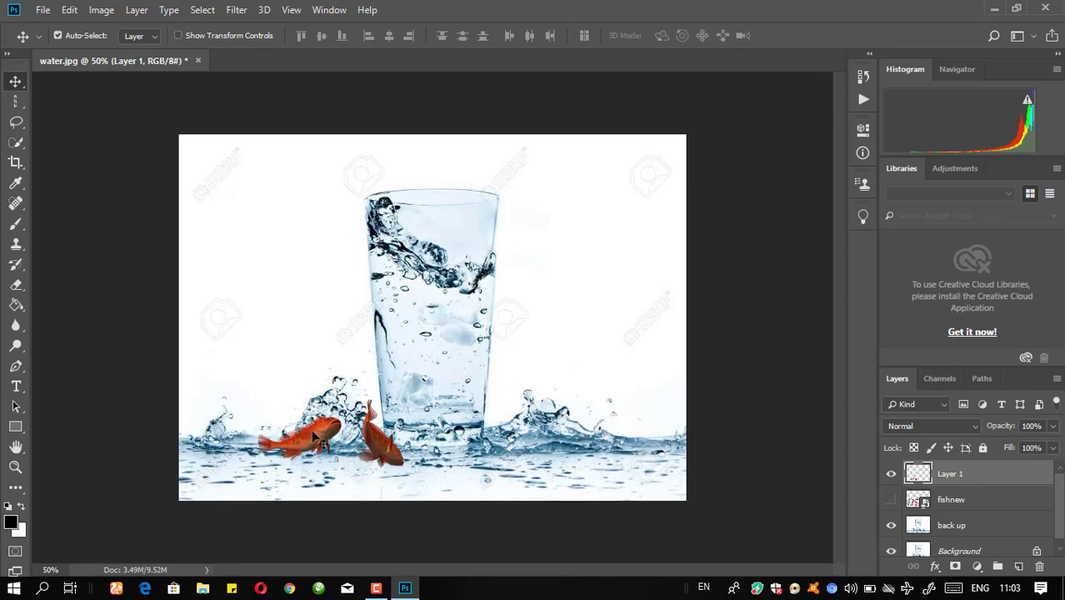
Transform the two copied fish: move them into the lower half of the glass, scale to about 60%, and rotate about -17°
key(ctrl+t)
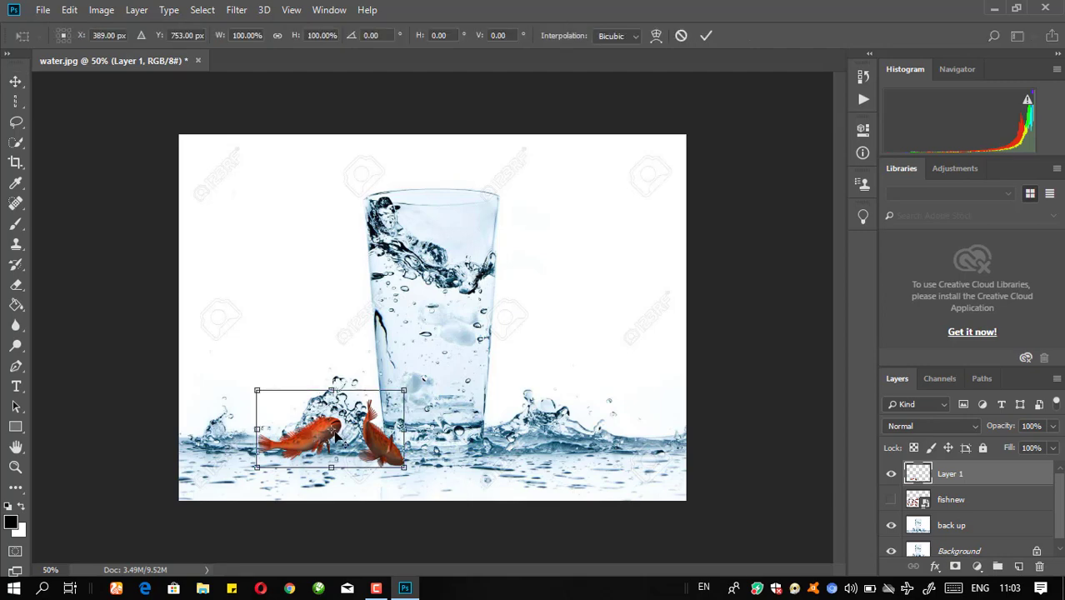
drag(332, 429, 421, 361)
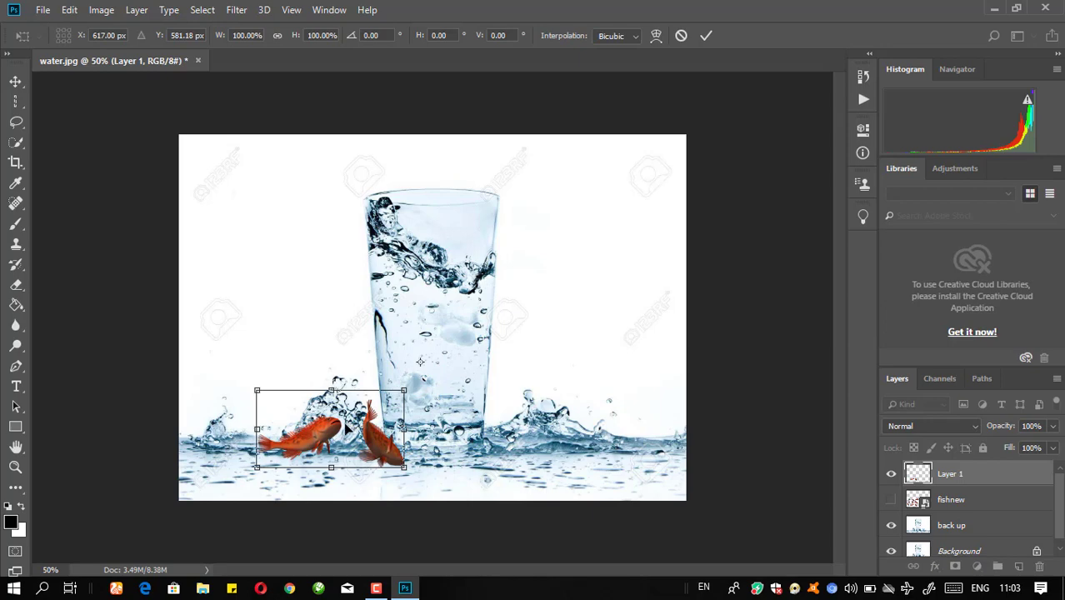
drag(348, 429, 442, 356)
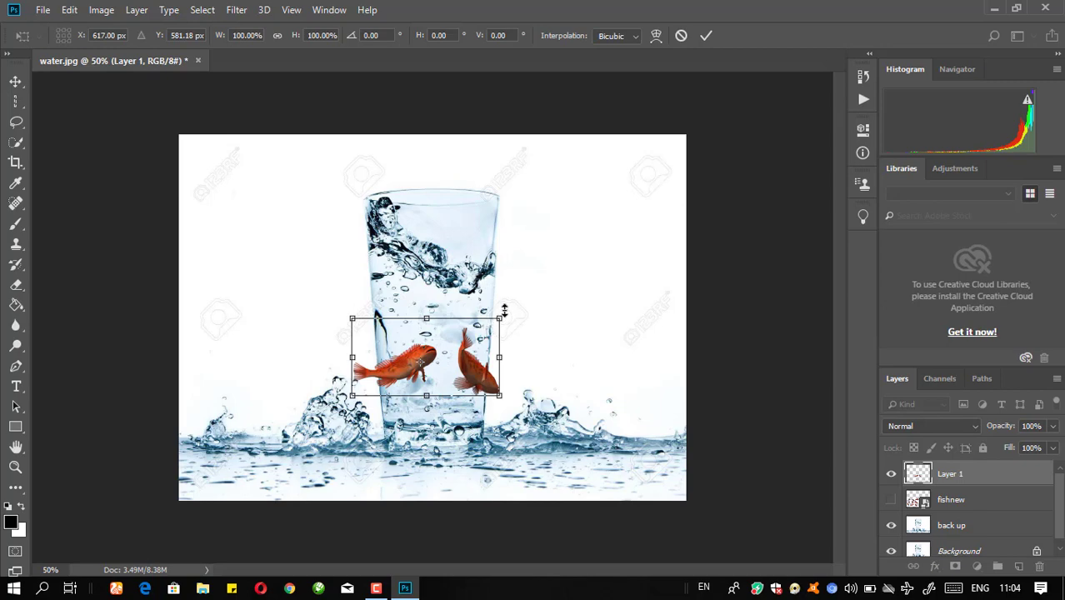
drag(498, 319, 455, 350)
drag(418, 385, 445, 371)
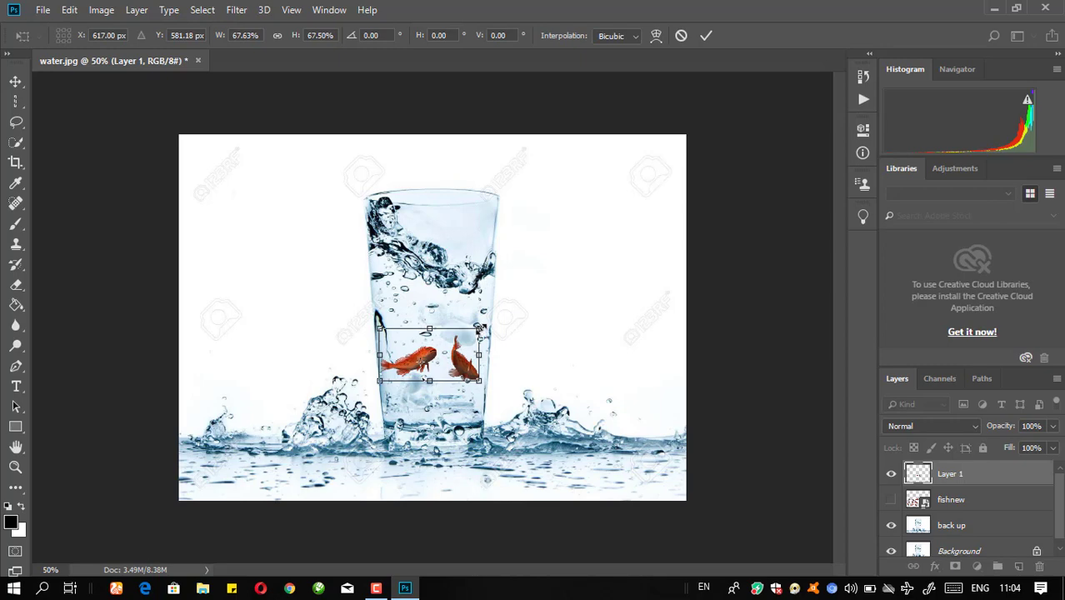
drag(479, 331, 456, 363)
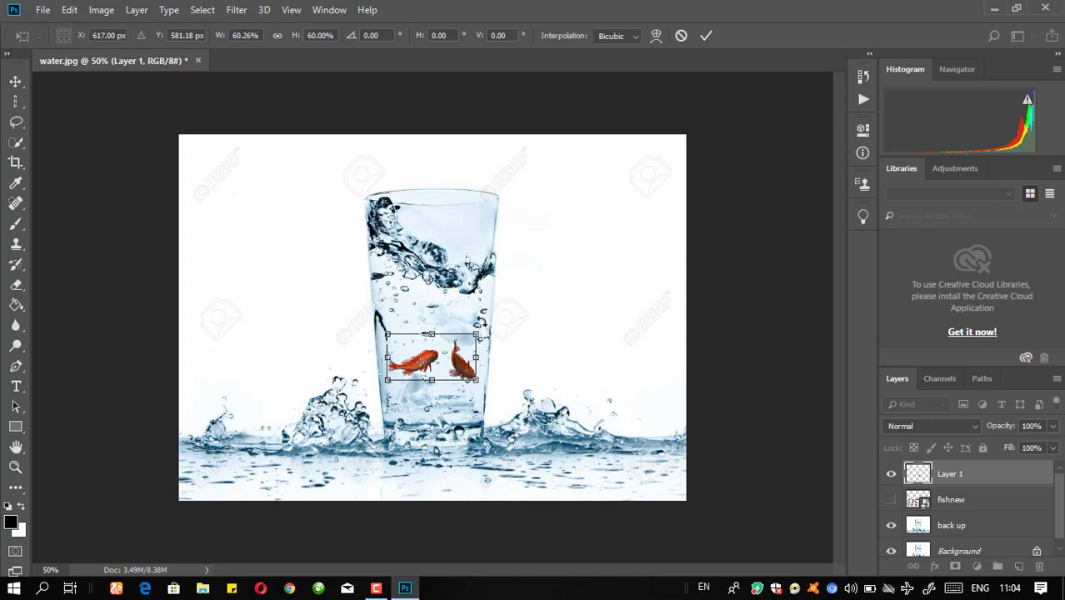
drag(483, 320, 469, 302)
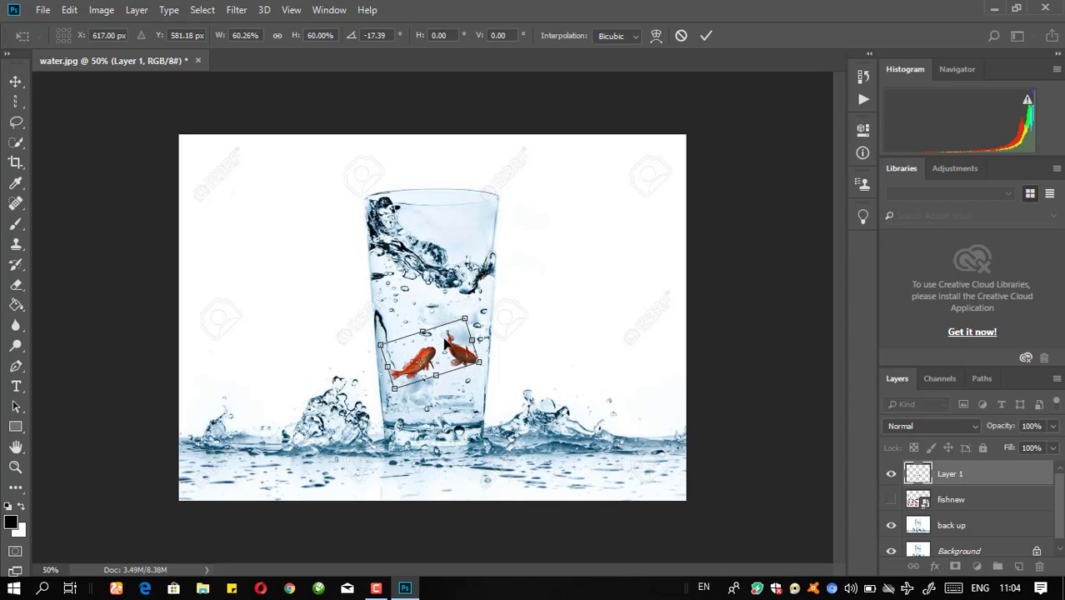
drag(446, 344, 443, 356)
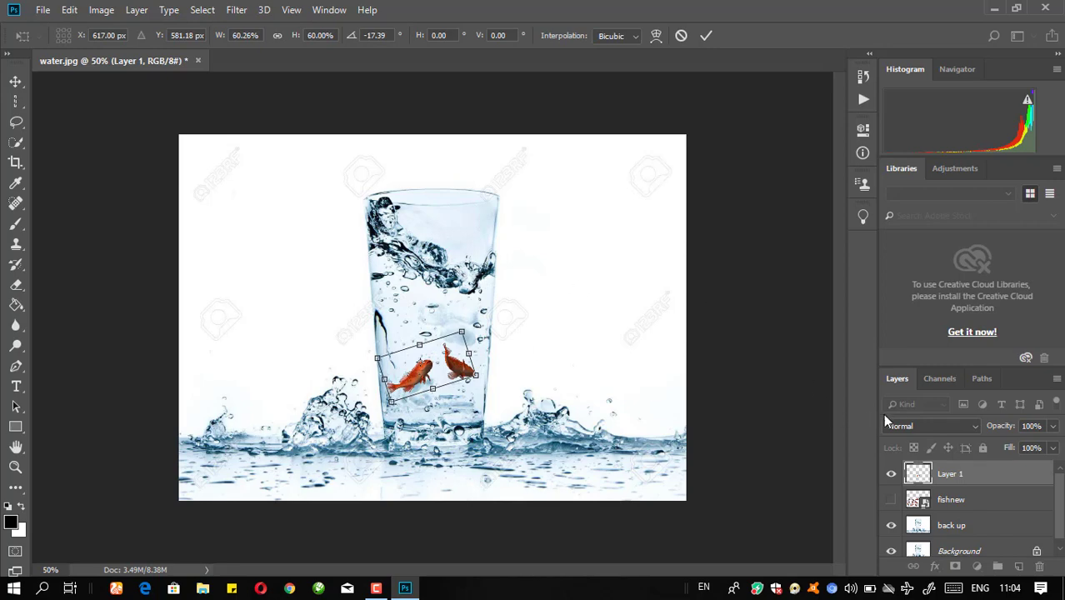
Set the two-fish layer to Multiply blending at 80% opacity and apply the transformation
click(975, 425)
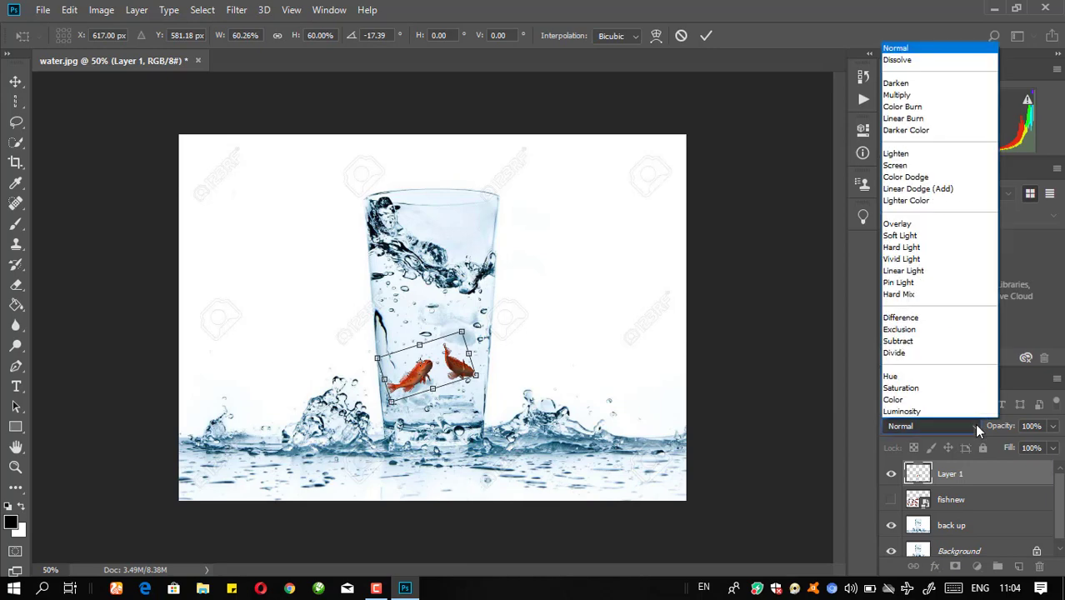
click(975, 106)
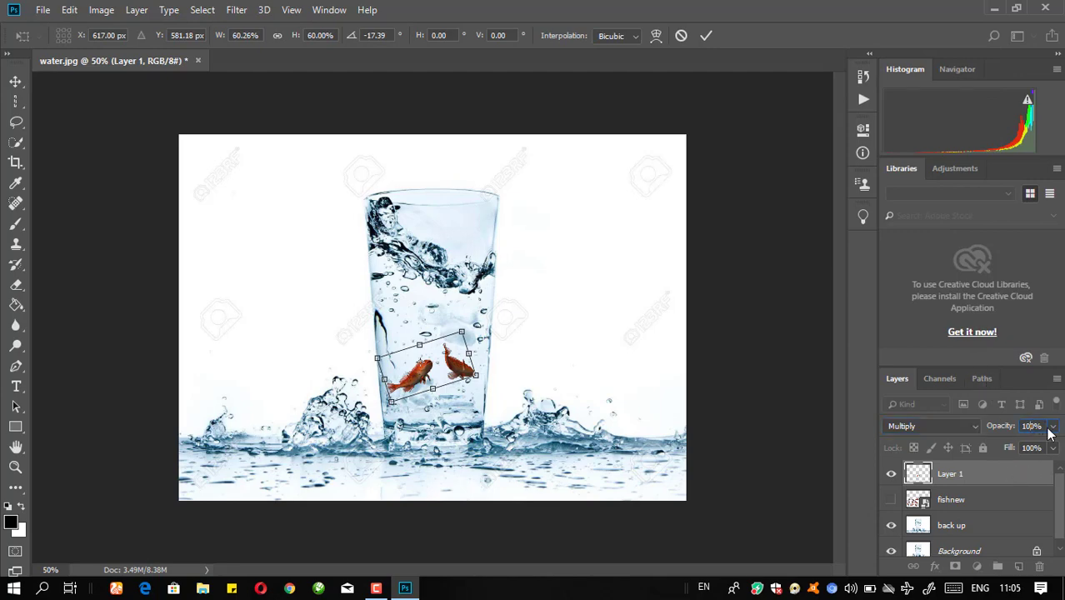
text(0)
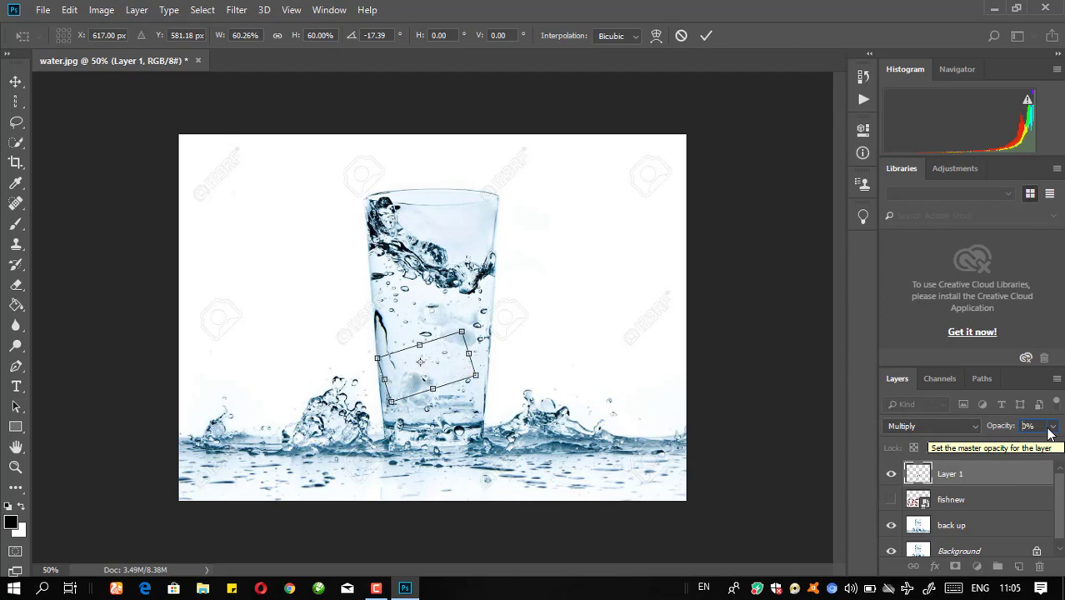
text(8)
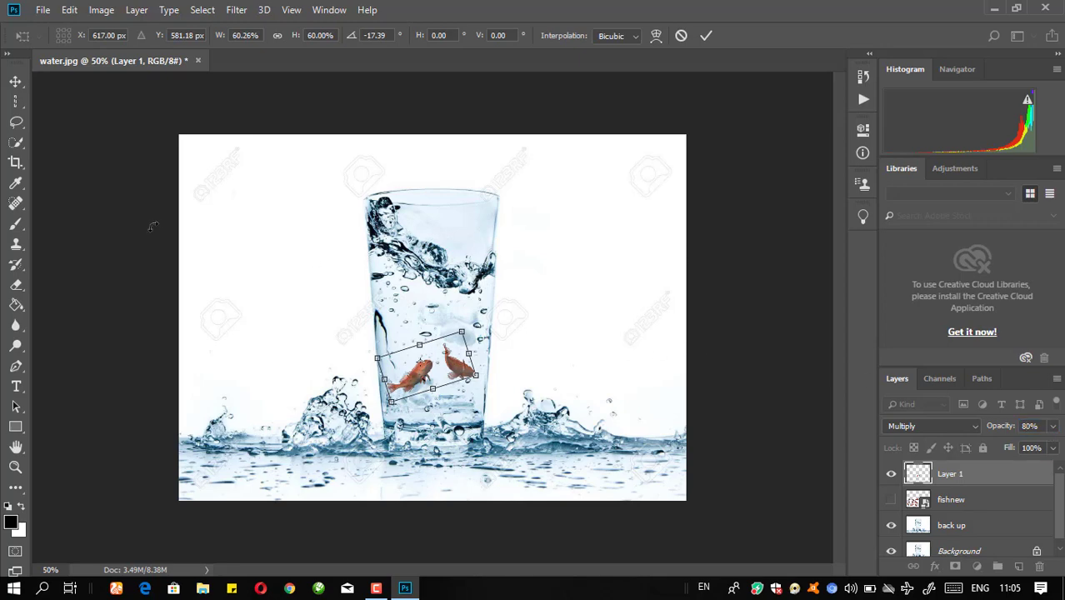
click(15, 82)
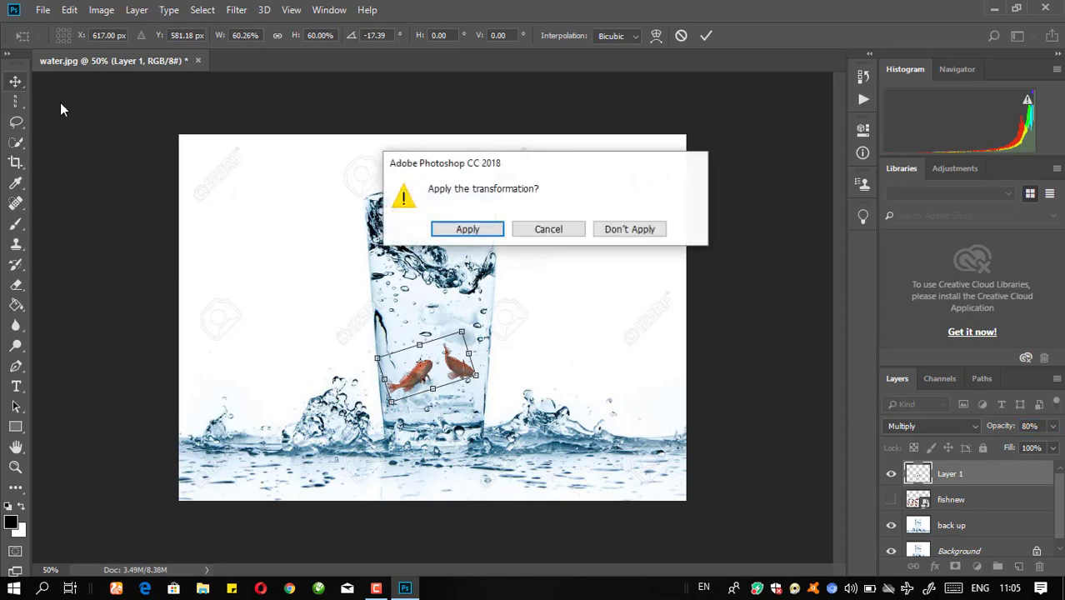
click(468, 231)
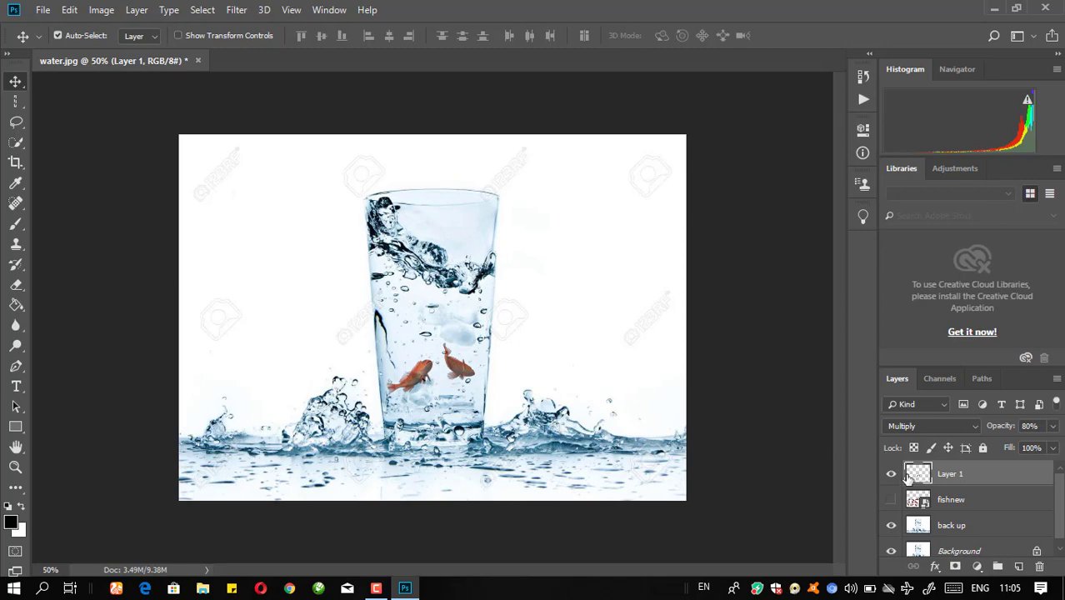
Show the fishnew layer, lasso the middle fish in its leftmost column, copy it to a new layer, and hide fishnew
click(956, 503)
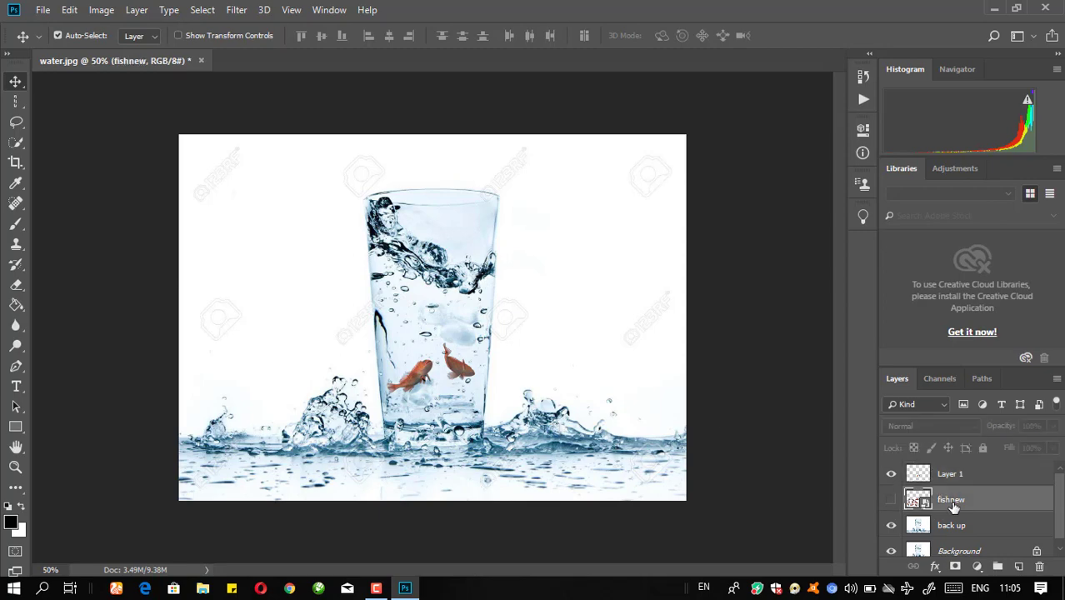
click(892, 500)
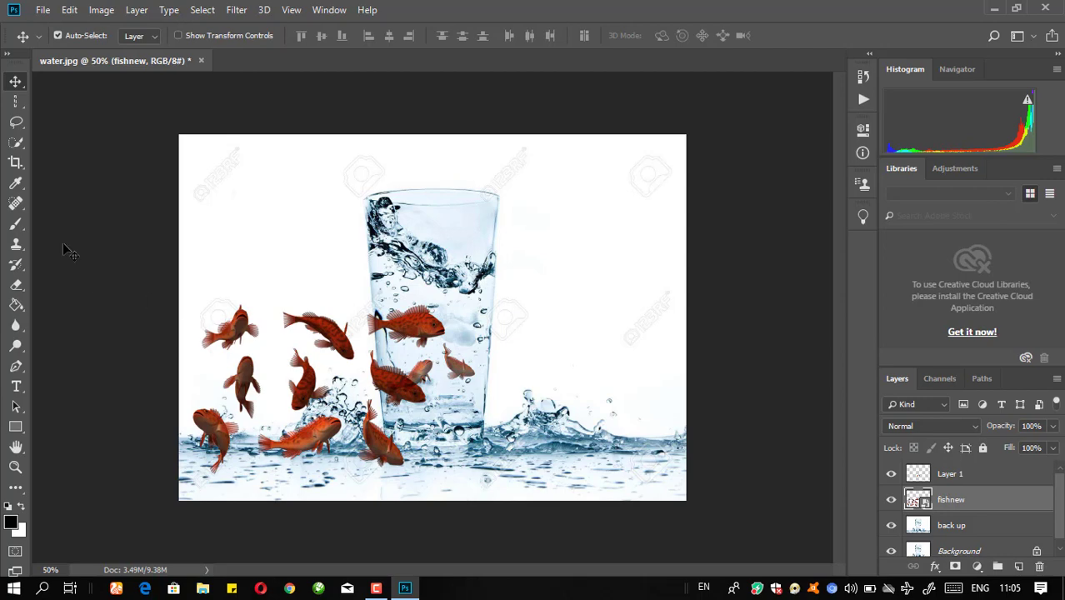
click(16, 121)
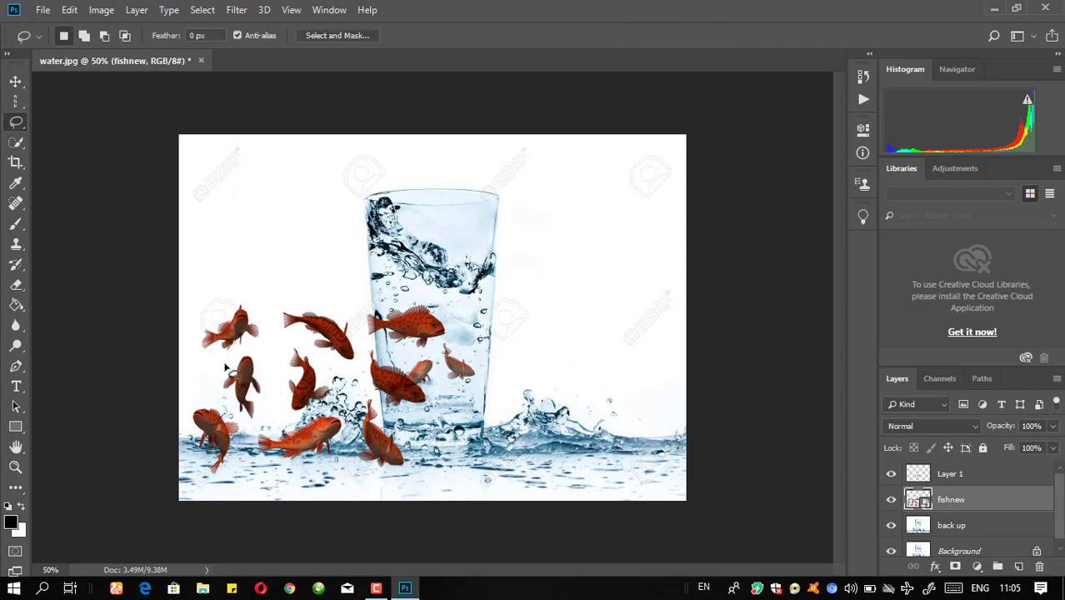
mouse_move(226, 360)
mouse_down()
mouse_move(260, 350)
mouse_move(272, 408)
mouse_move(262, 423)
mouse_move(243, 425)
mouse_move(221, 402)
mouse_move(213, 382)
mouse_move(229, 362)
mouse_up()
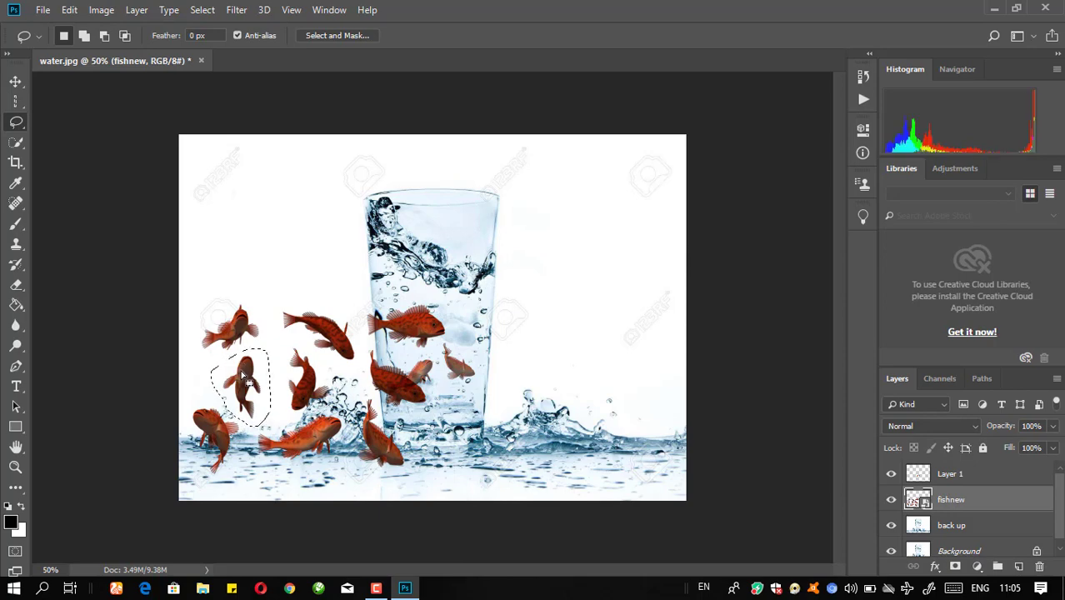
right_click(246, 380)
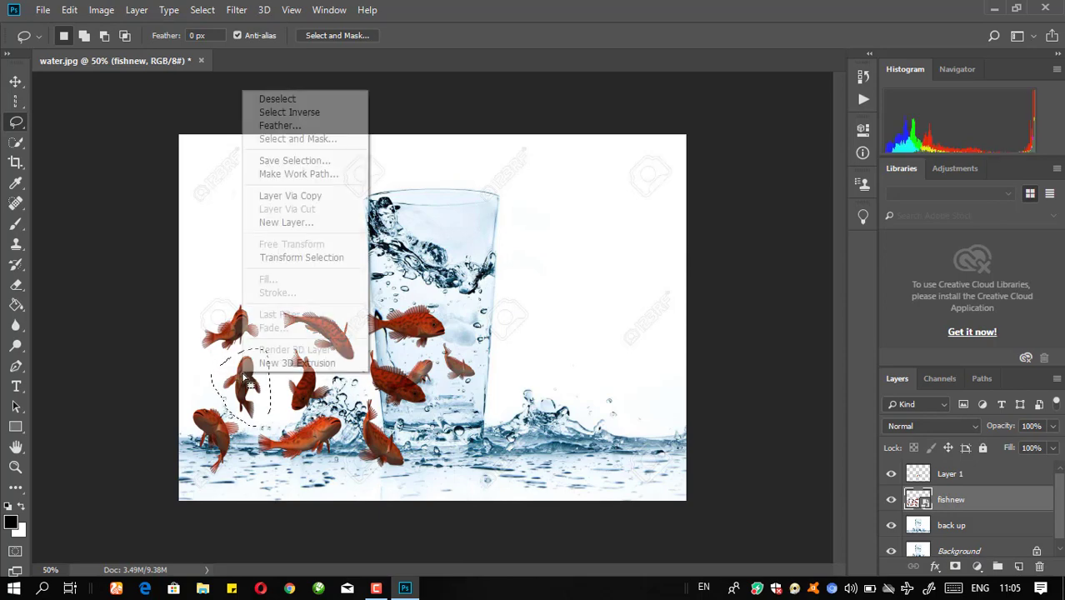
click(338, 199)
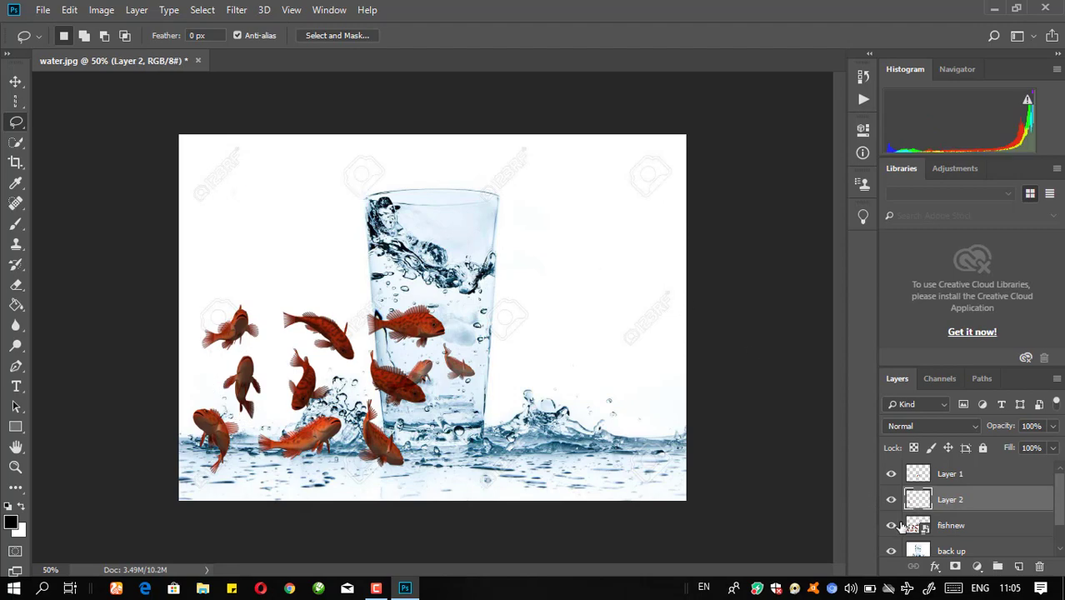
click(892, 527)
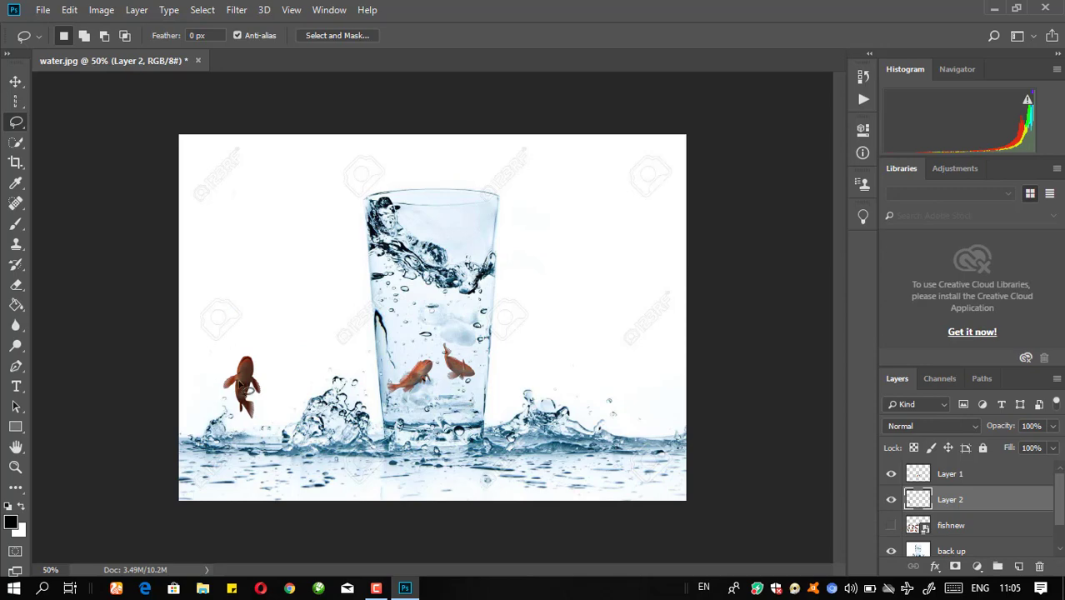
Transform the single copied fish: move it inside the glass above the two fish and scale it to about 67%
click(15, 81)
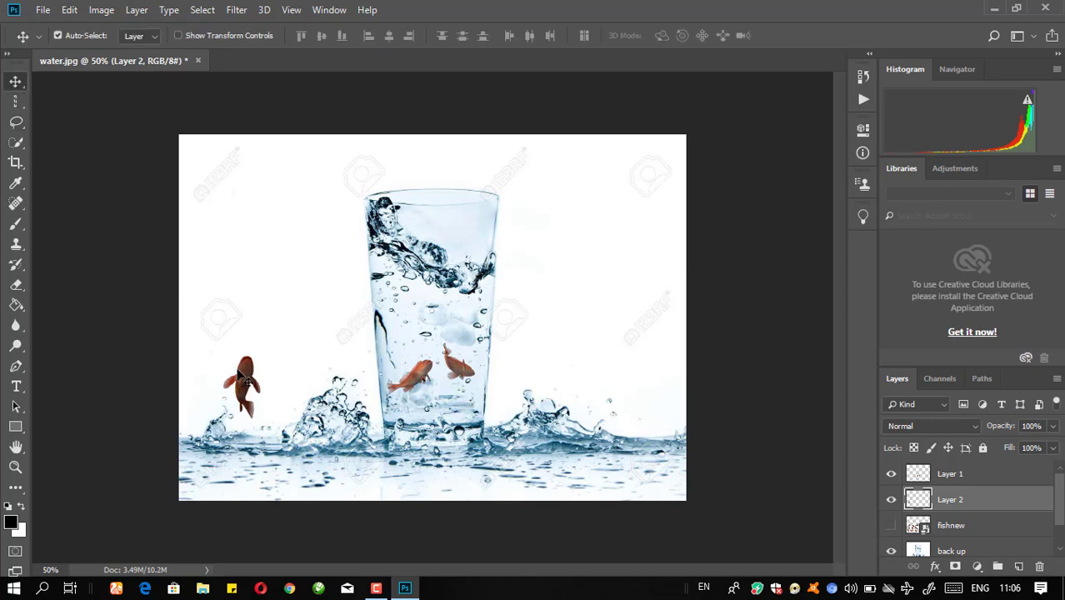
key(ctrl+t)
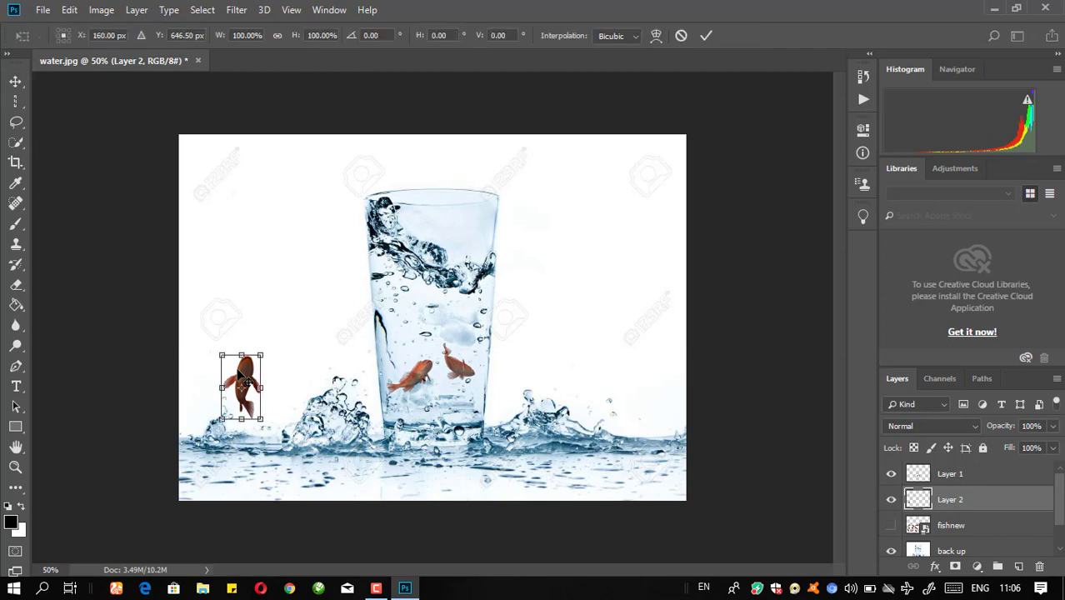
drag(242, 382, 417, 292)
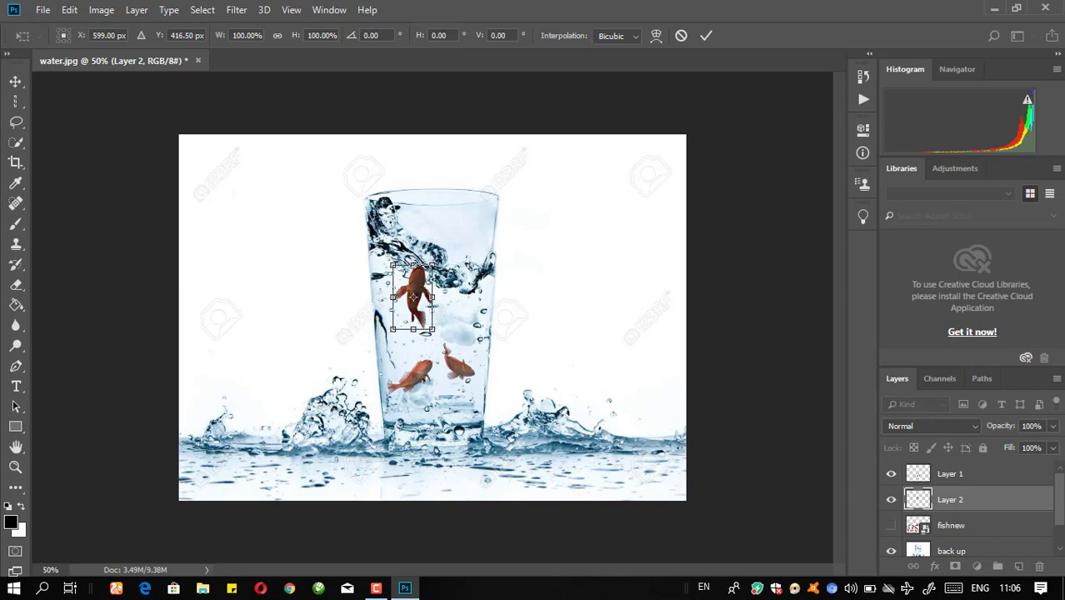
drag(433, 265, 413, 301)
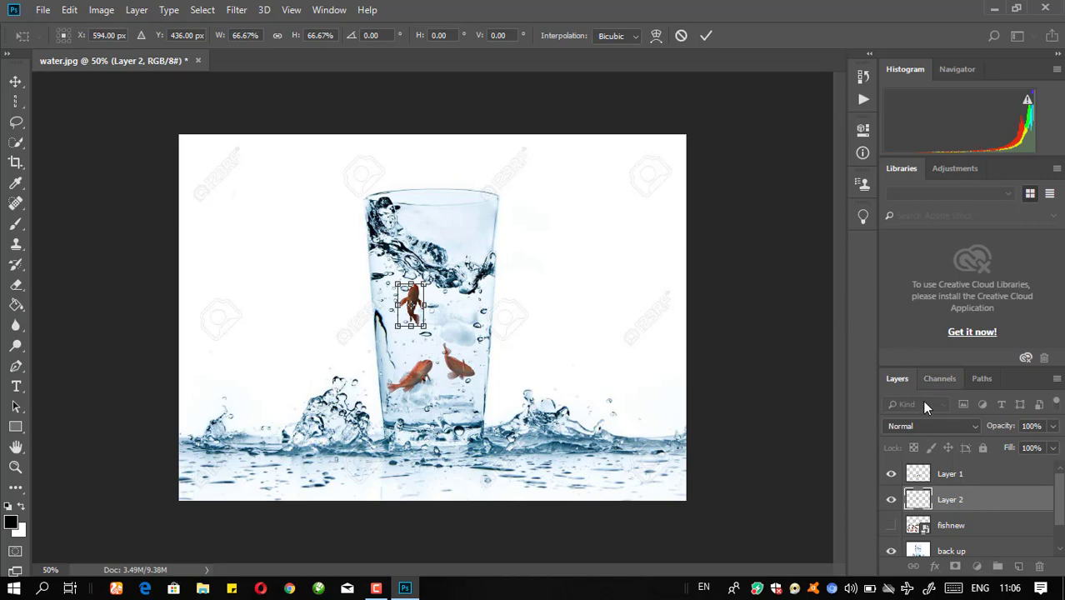
Set Layer 2 to Multiply blending at 80% opacity and apply the fish's transformation
click(974, 427)
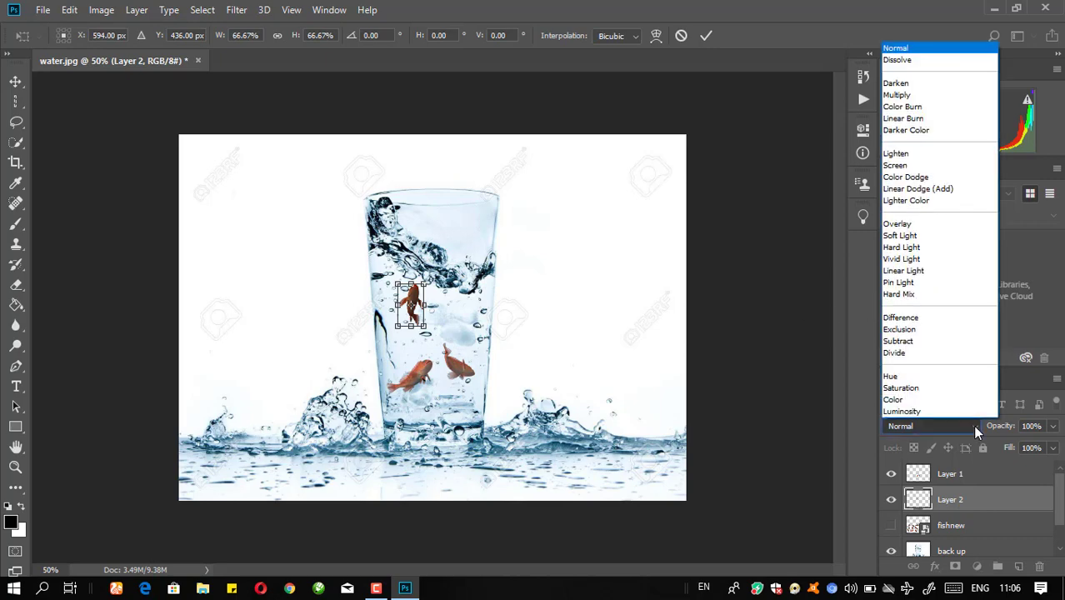
click(942, 96)
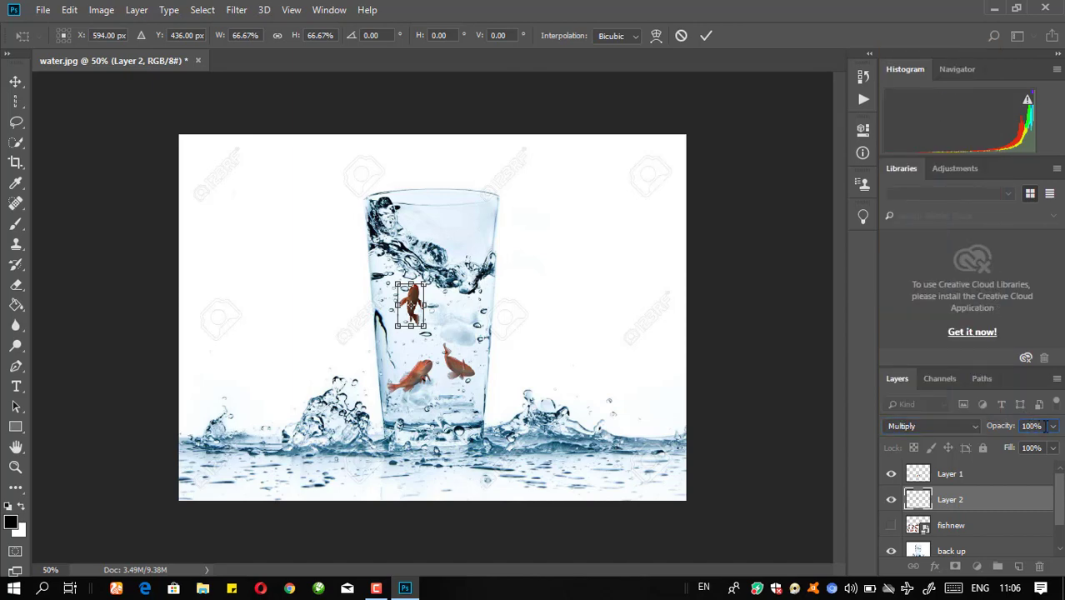
text(0)
click(18, 81)
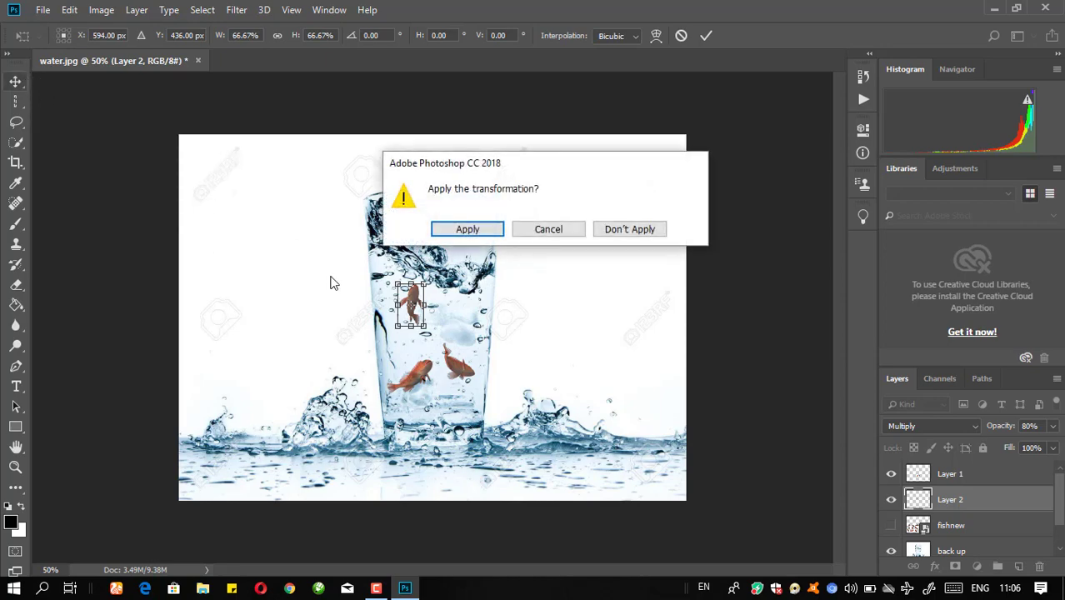
click(452, 231)
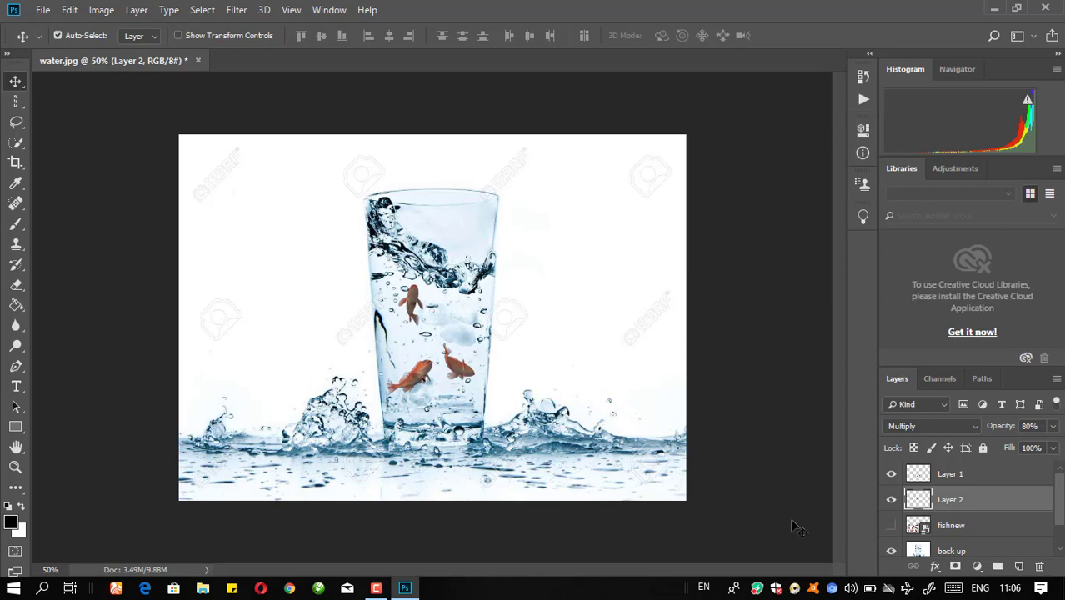
Show the fishnew layer, lasso the top fish in its second column, copy it to a new layer, and hide fishnew
click(972, 531)
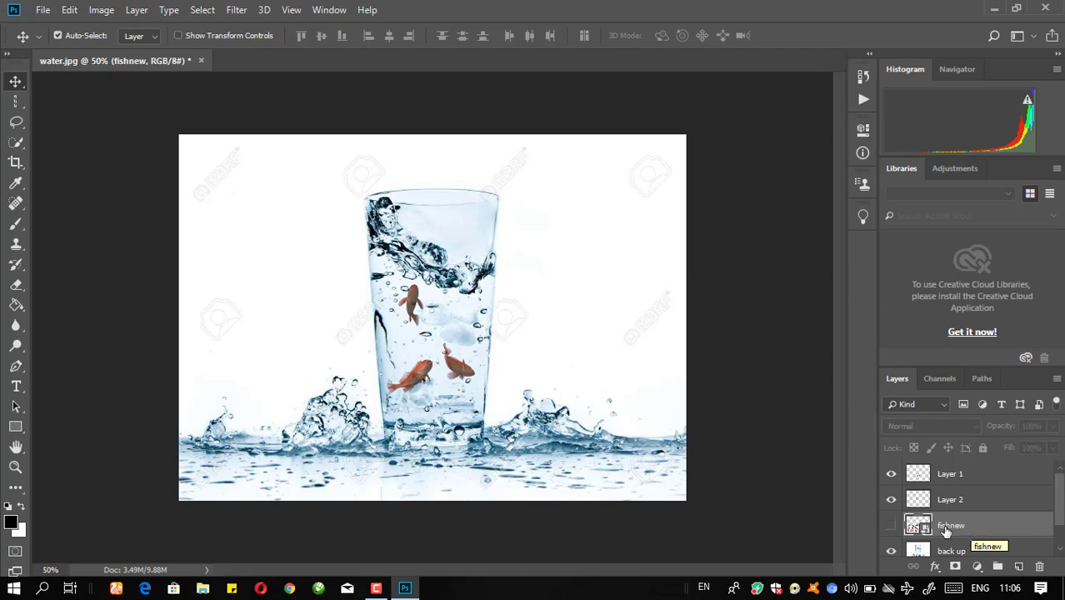
click(891, 526)
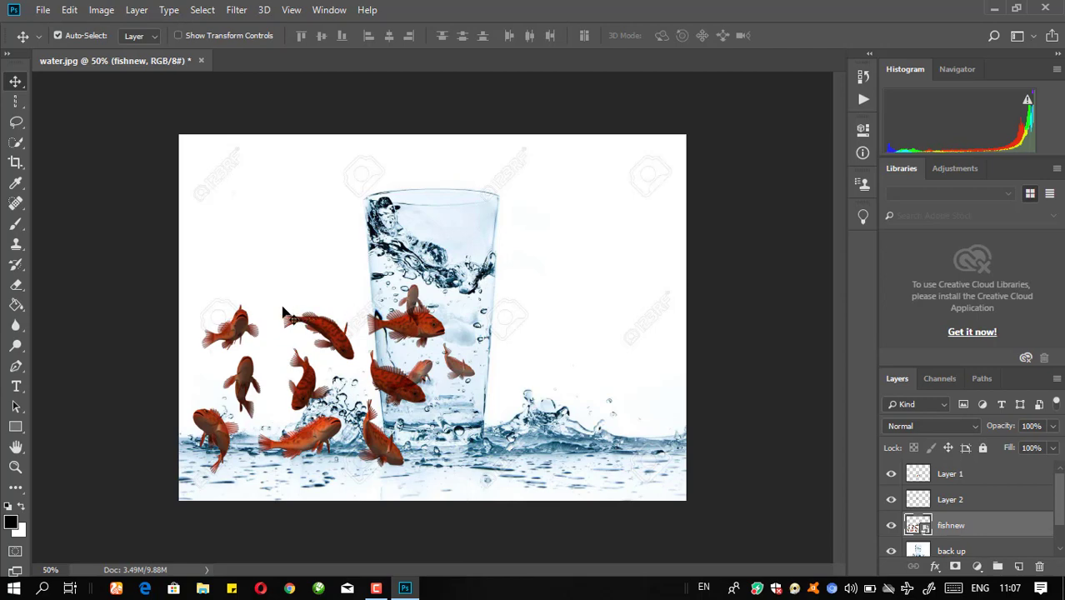
click(16, 122)
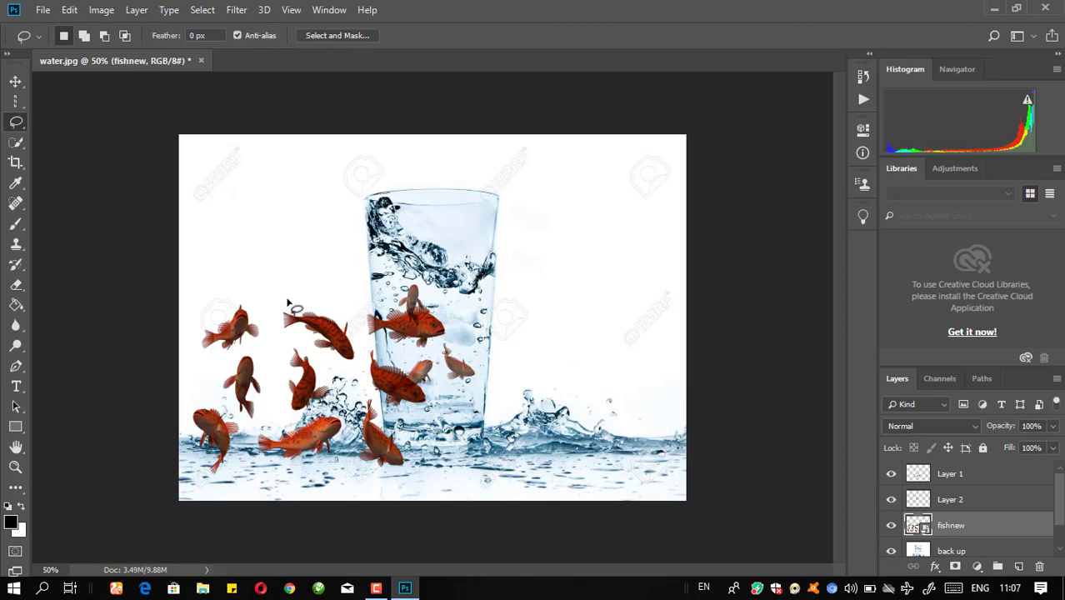
mouse_move(280, 305)
mouse_down()
mouse_move(356, 315)
mouse_move(358, 371)
mouse_move(348, 379)
mouse_move(300, 345)
mouse_move(286, 348)
mouse_move(273, 311)
mouse_move(290, 309)
mouse_up()
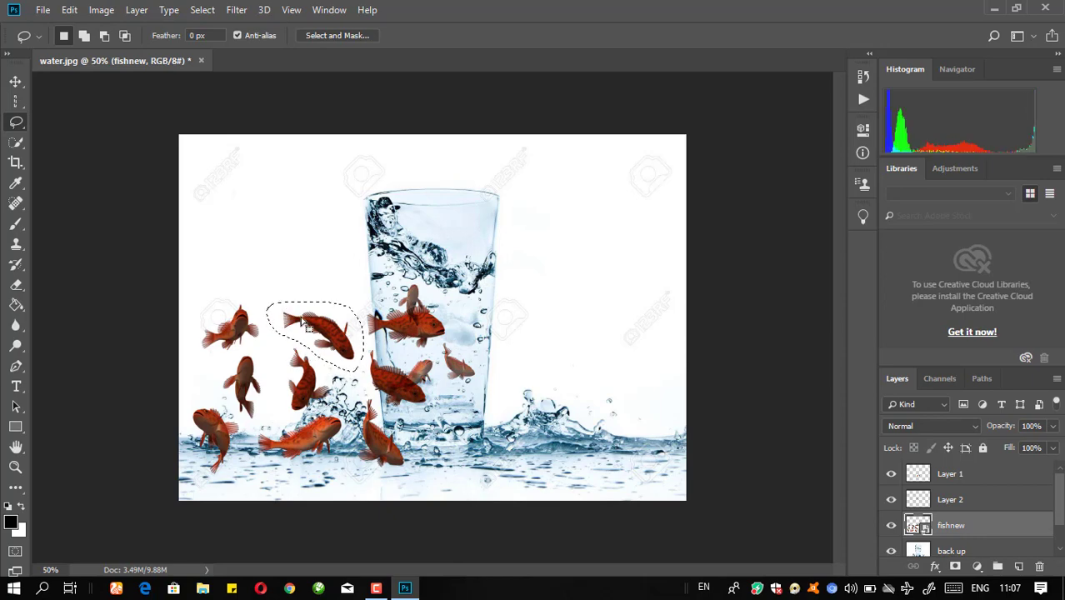
right_click(303, 325)
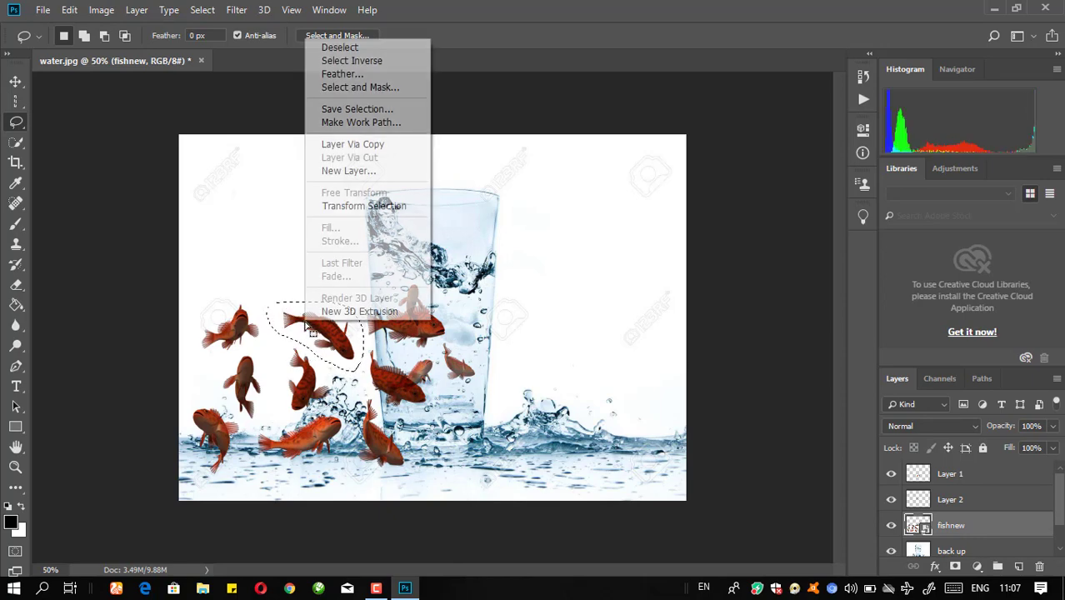
click(352, 145)
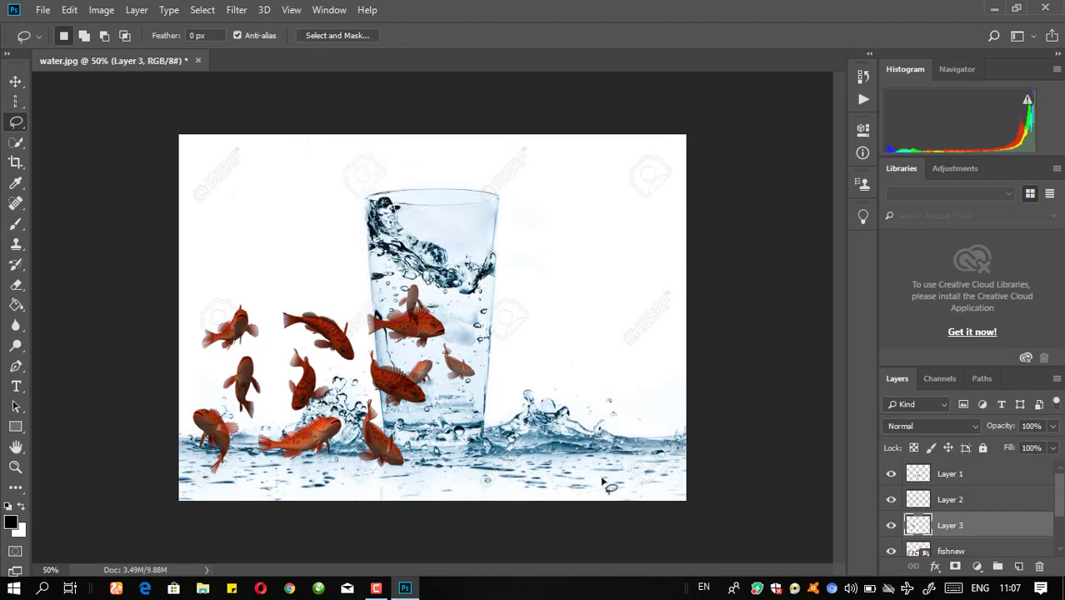
click(892, 553)
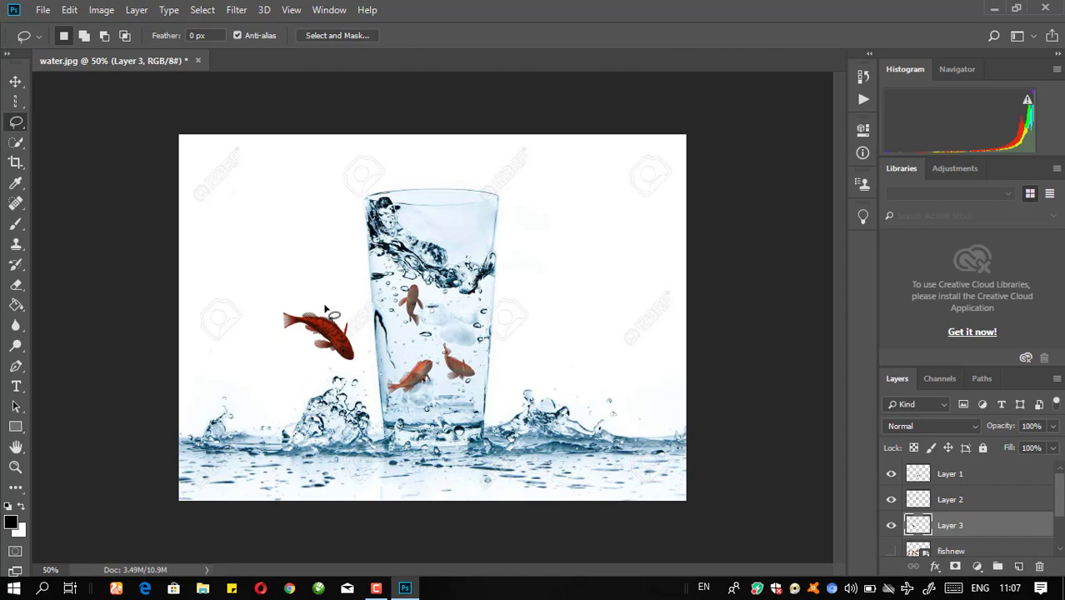
Transform the newly copied fish: move it onto the splash left of the glass and scale it to about 73% width and 63% height
key(ctrl+t)
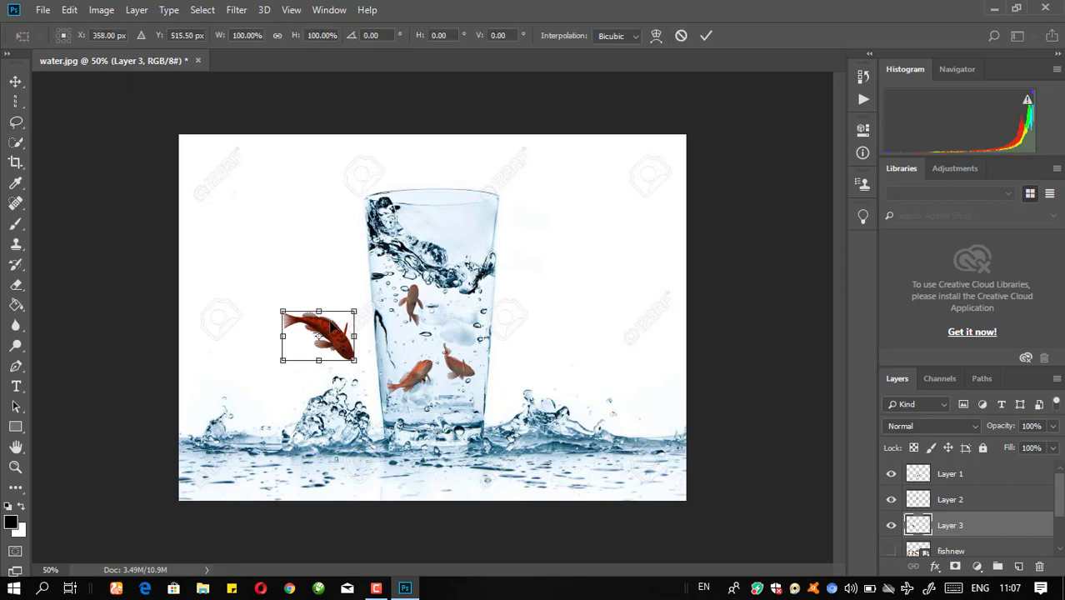
drag(329, 332, 314, 427)
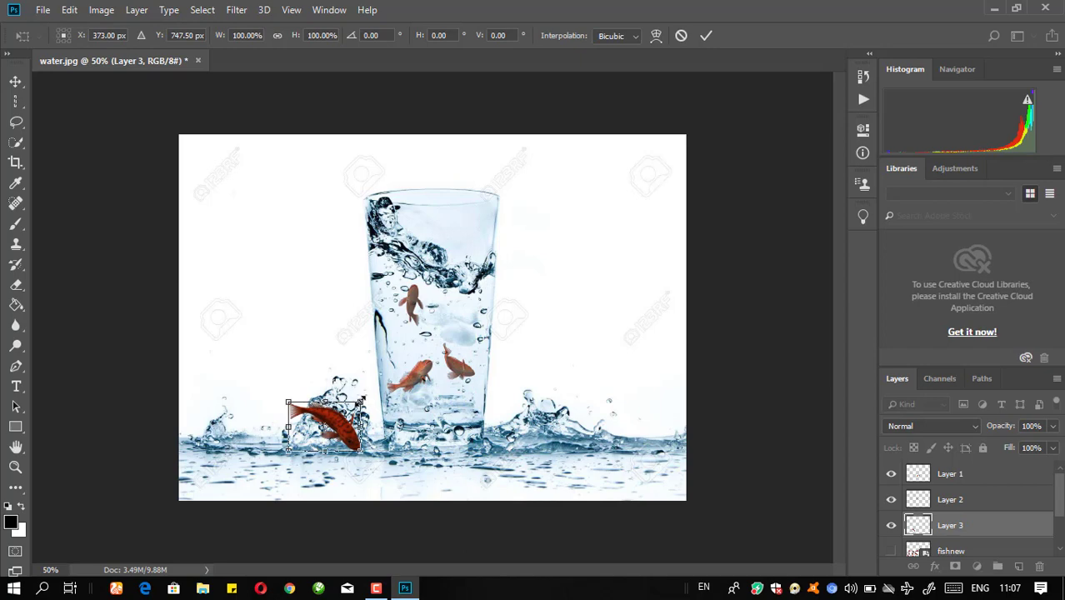
drag(361, 402, 341, 421)
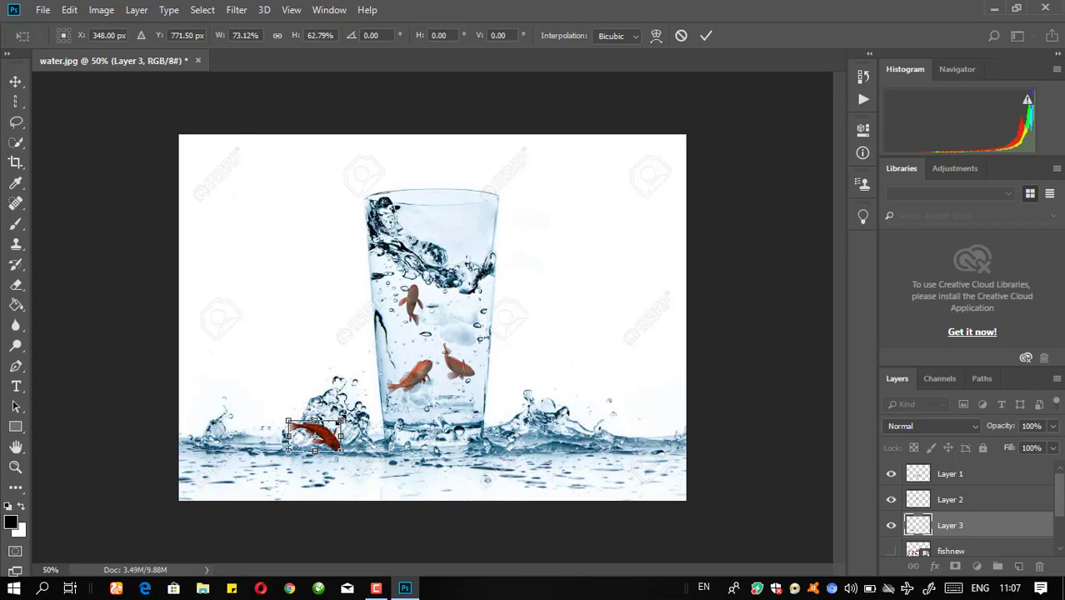
click(330, 440)
drag(327, 431, 348, 424)
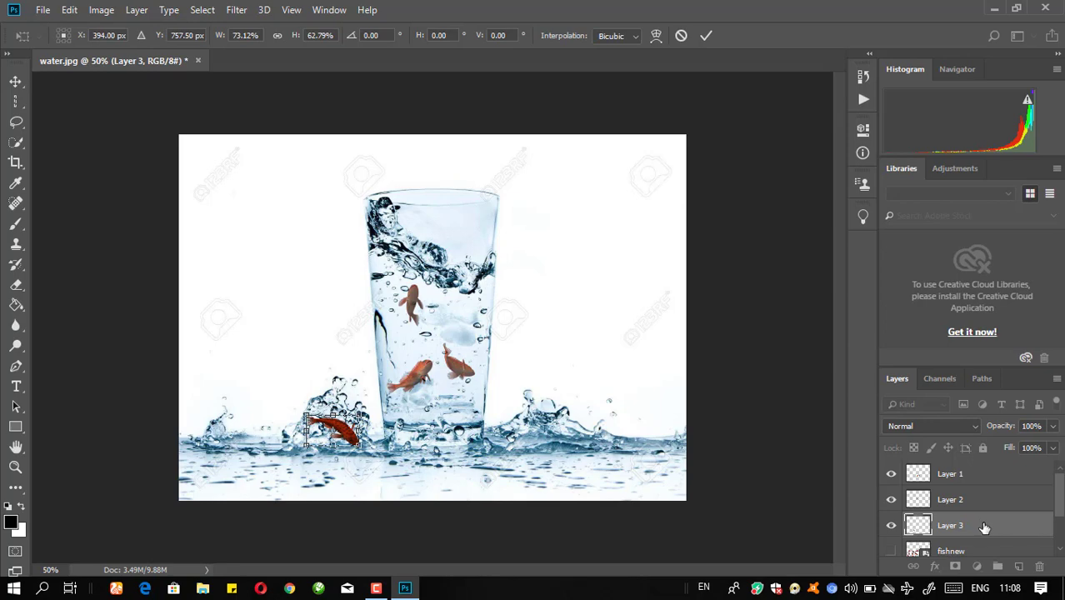
Set Layer 3 to Darken blending at 70% opacity and apply the fish's transformation
click(959, 426)
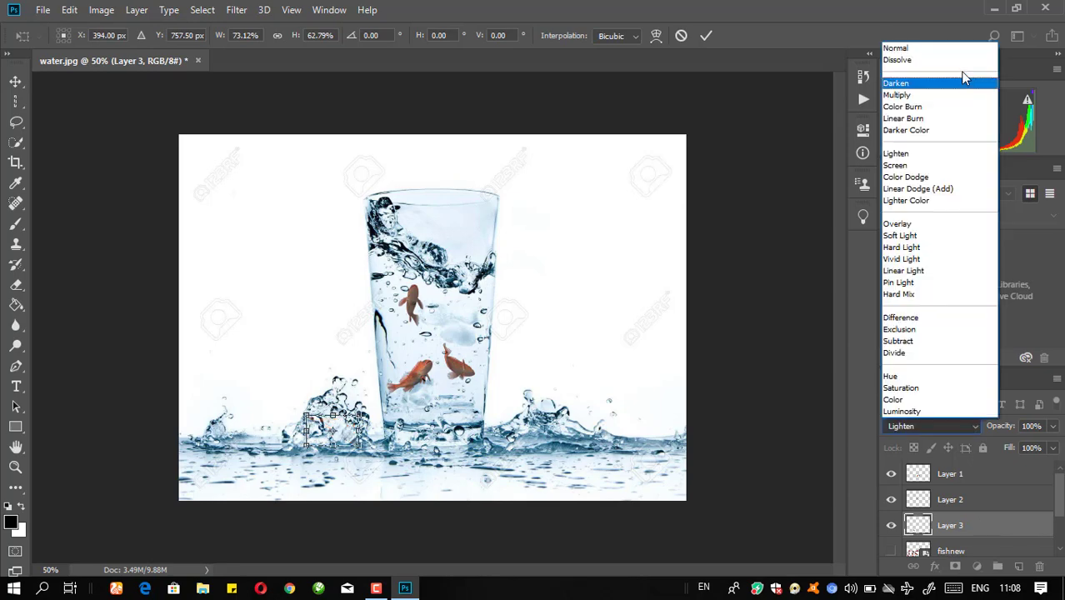
click(964, 88)
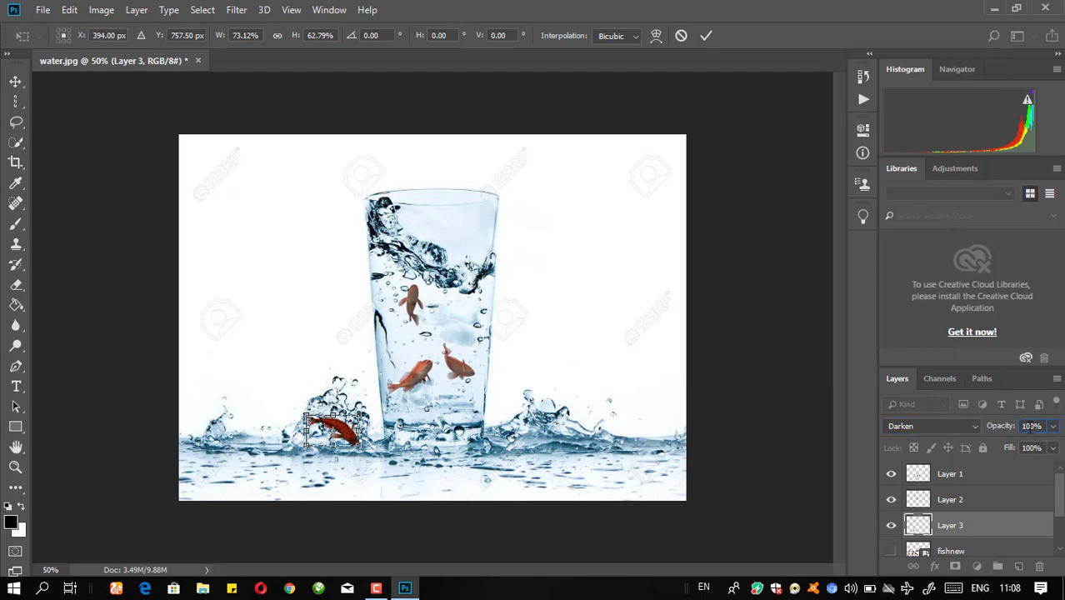
text(10)
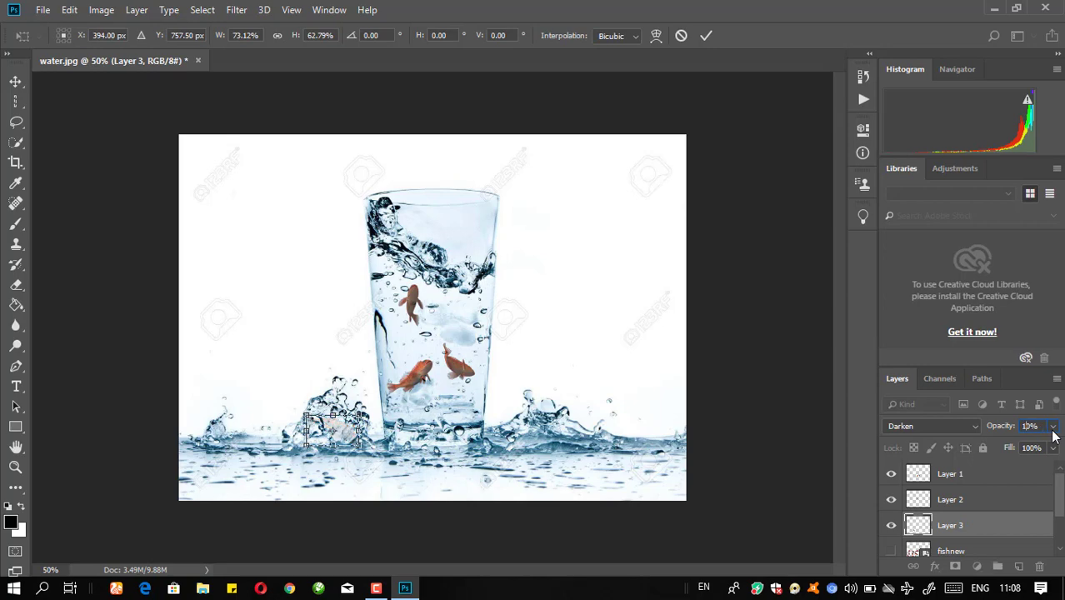
text(5)
key(Return)
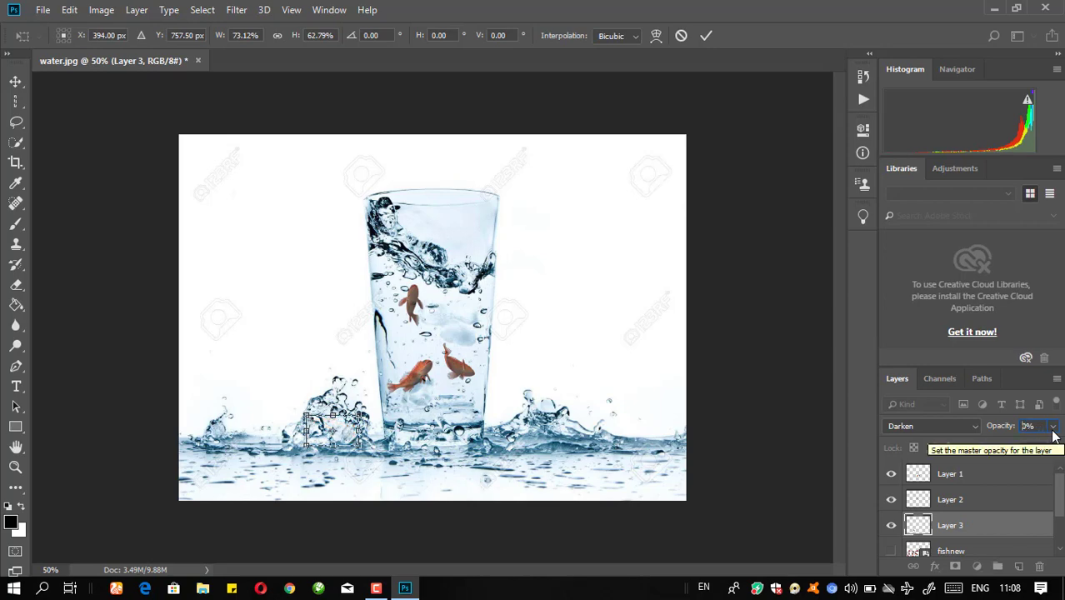
text(60)
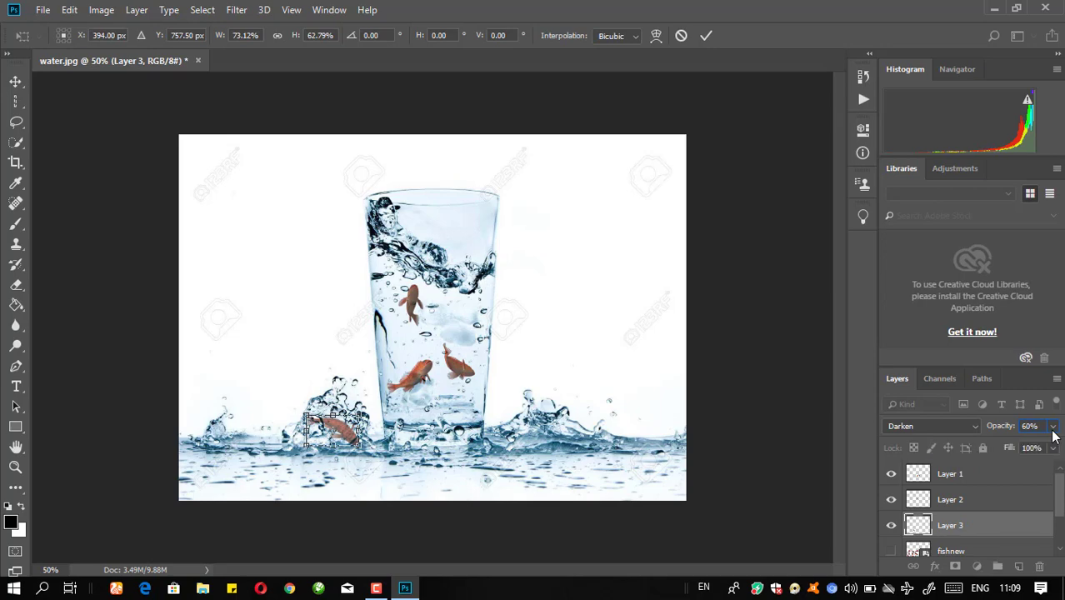
text(70)
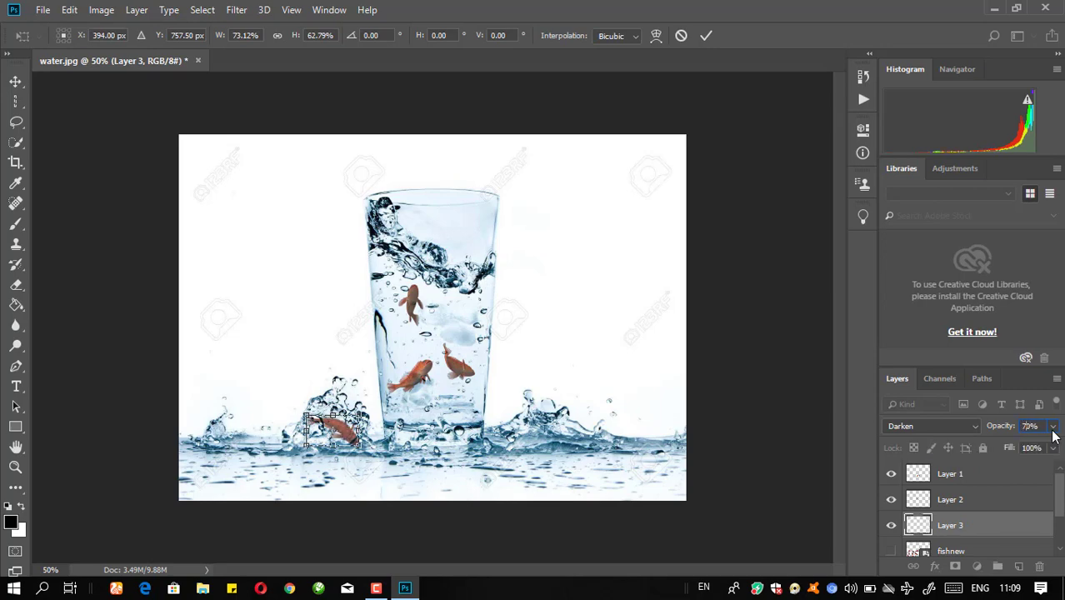
key(Return)
click(707, 35)
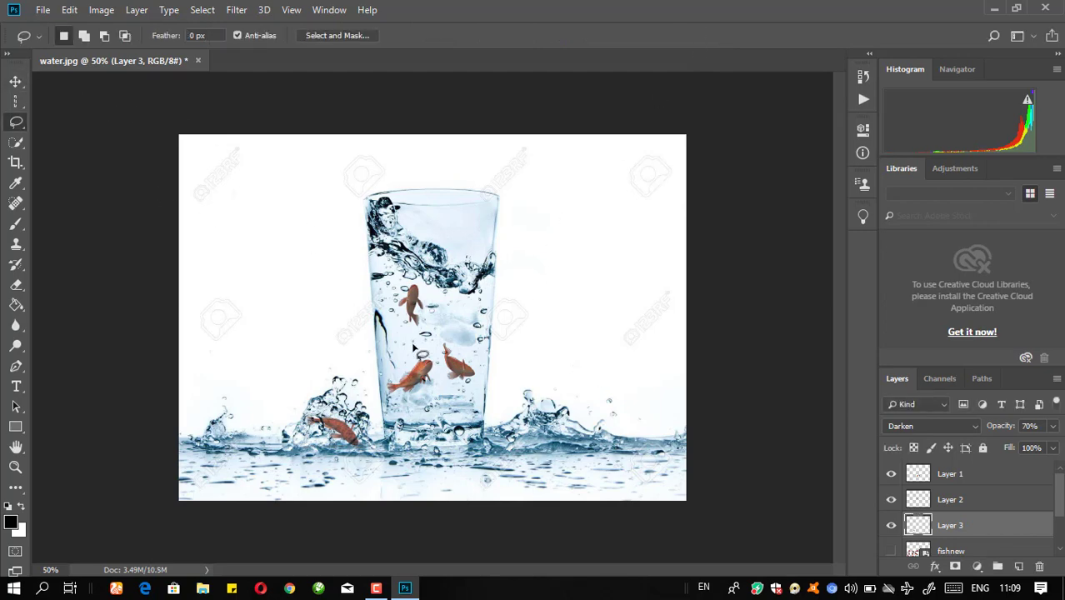
Show the fishnew layer and lasso the top fish in its leftmost column
click(891, 551)
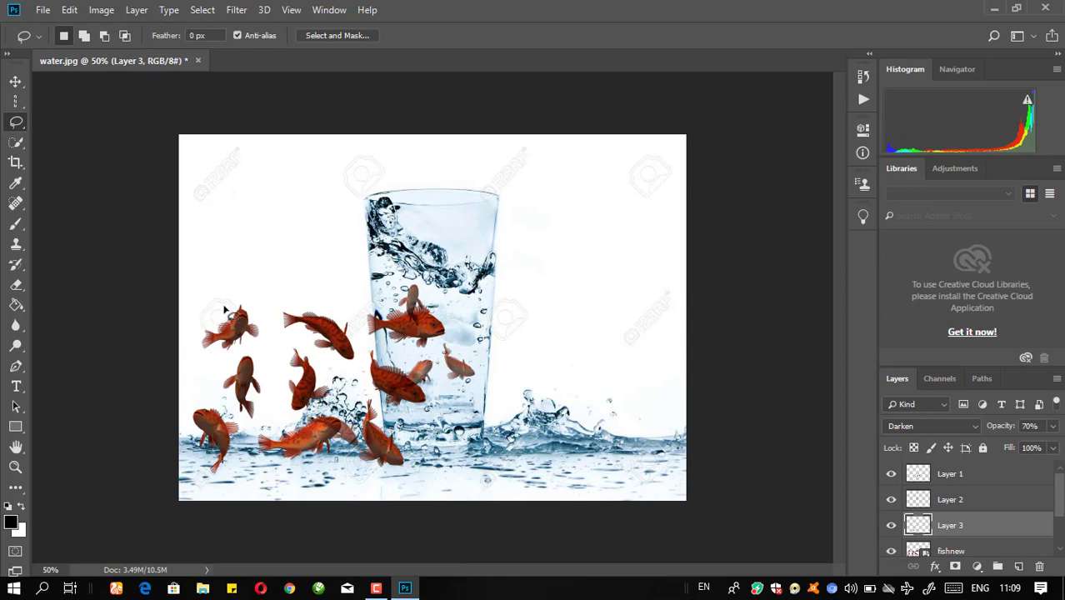
mouse_move(217, 310)
mouse_down()
mouse_move(242, 292)
mouse_move(277, 331)
mouse_move(227, 363)
mouse_move(199, 360)
mouse_move(200, 325)
mouse_move(234, 317)
mouse_up()
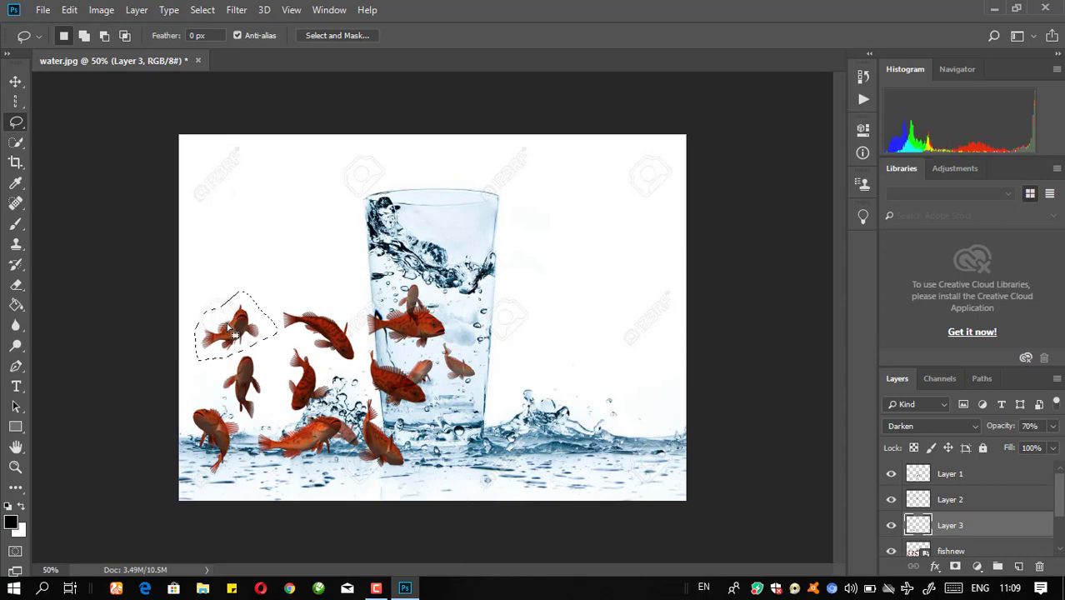
Try to copy the lassoed area to a new layer while Layer 3 is active
right_click(231, 324)
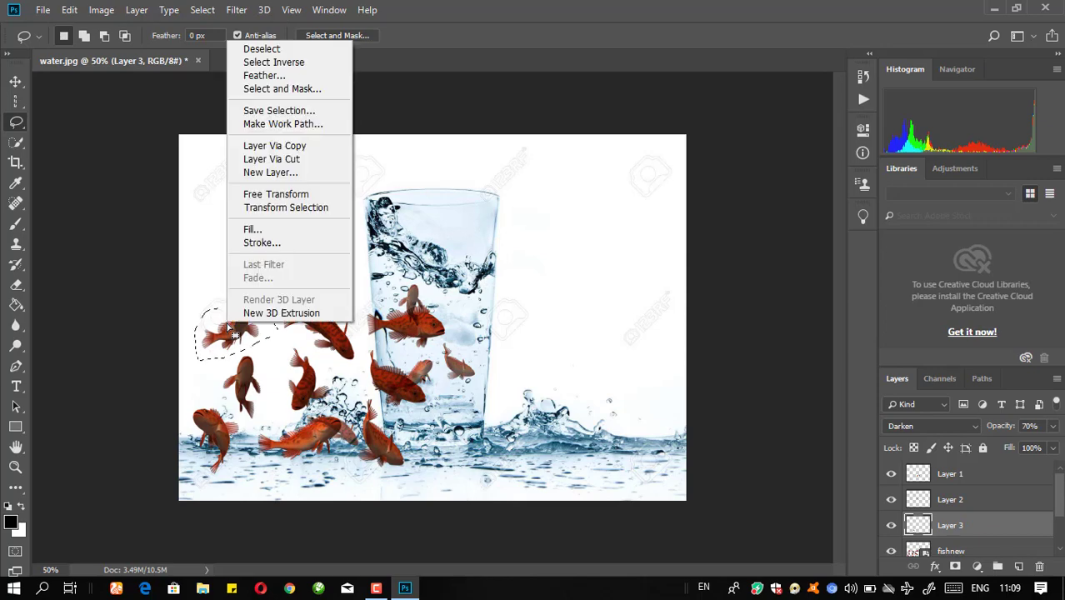
click(285, 148)
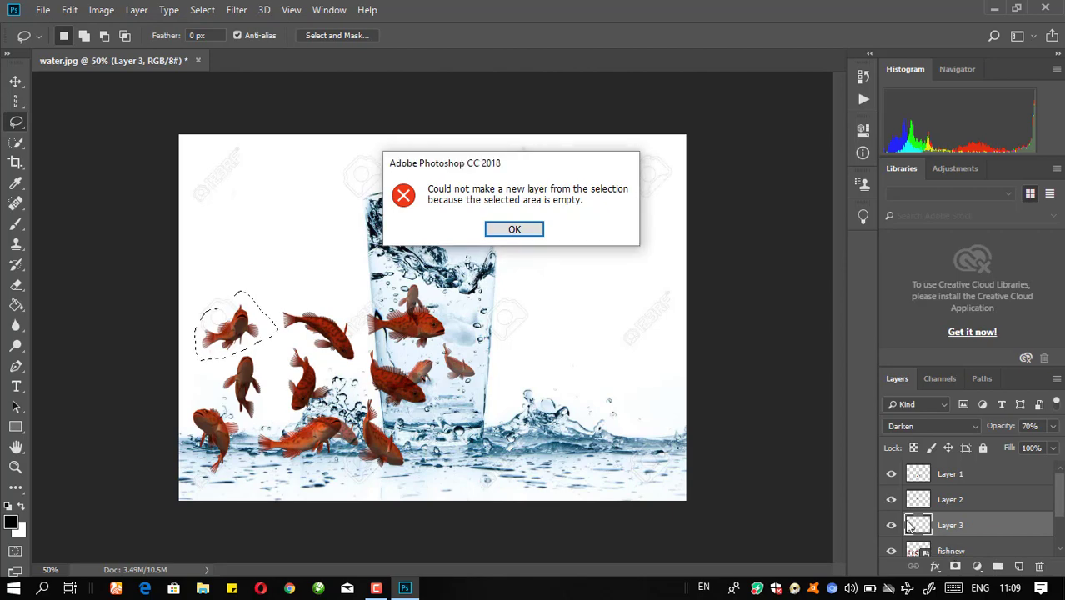
click(514, 229)
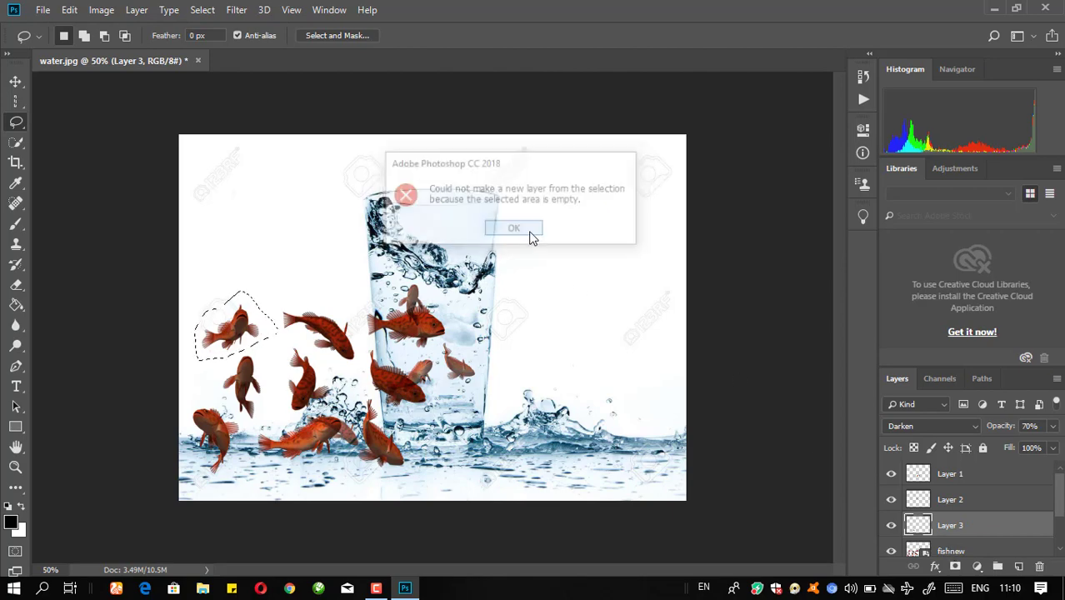
Copy the lassoed fish from the fishnew layer to a new layer and hide fishnew
click(997, 553)
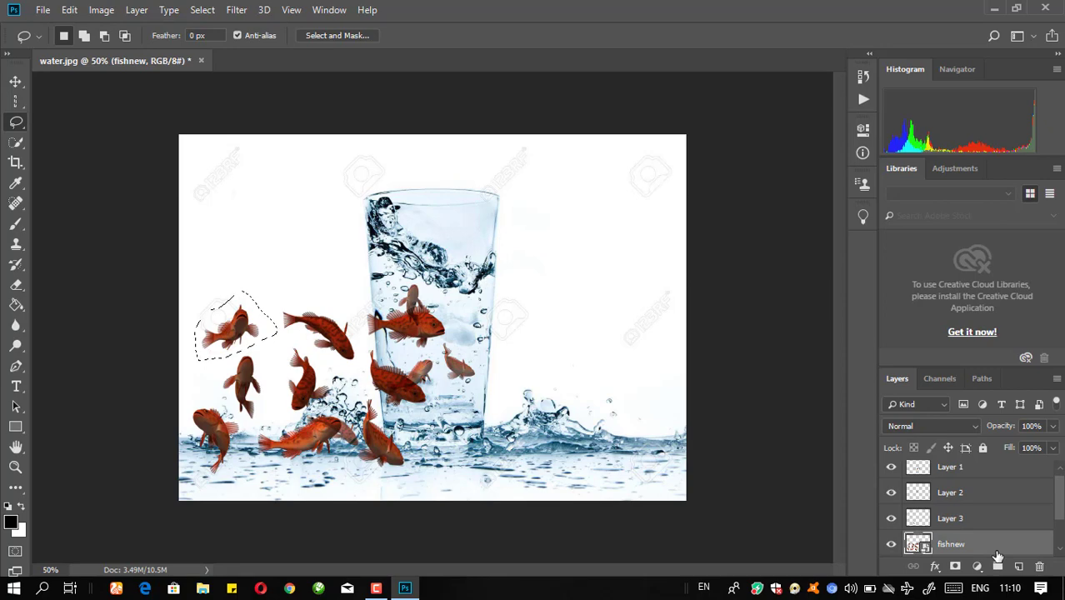
right_click(223, 328)
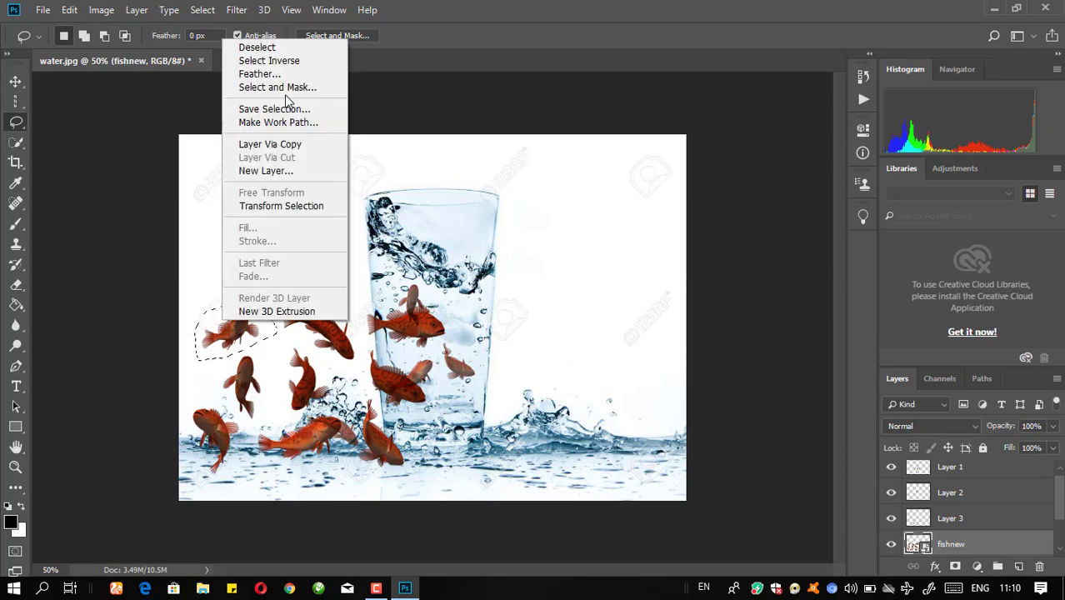
click(270, 144)
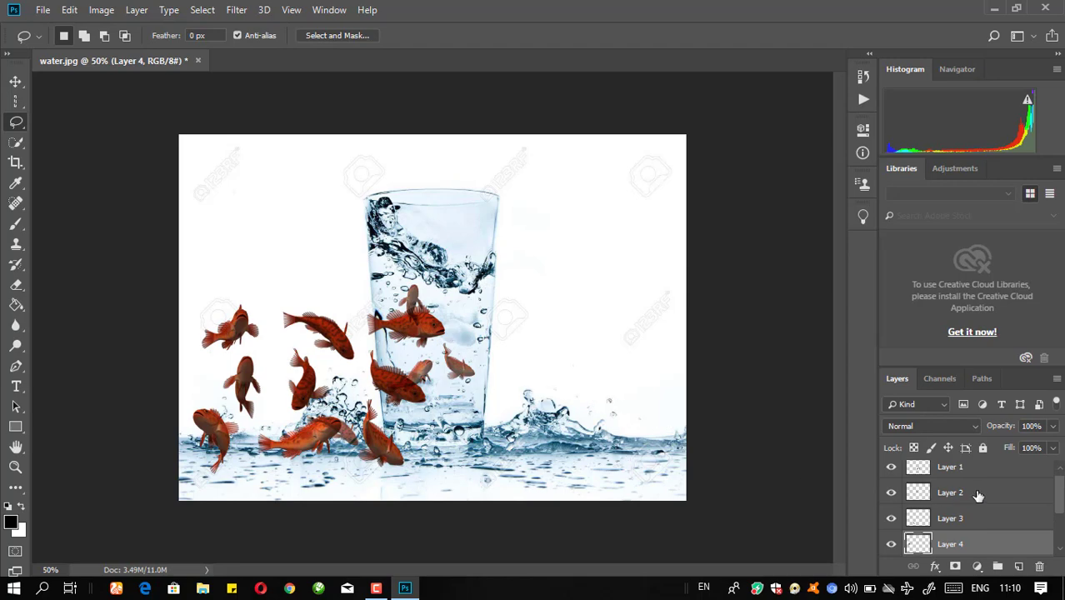
scroll(1061, 504, down, 3)
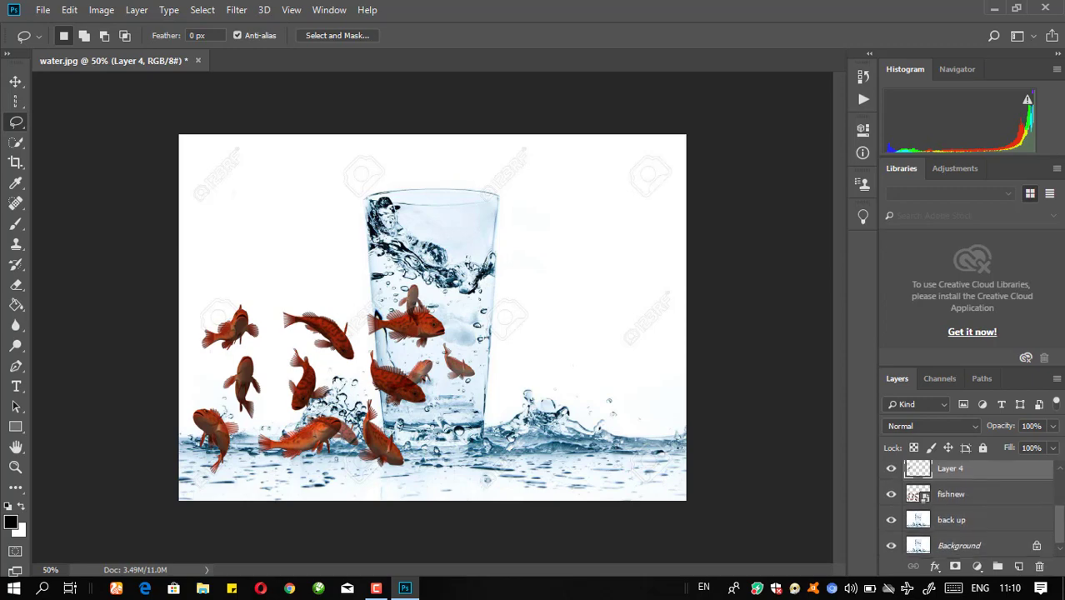
click(891, 494)
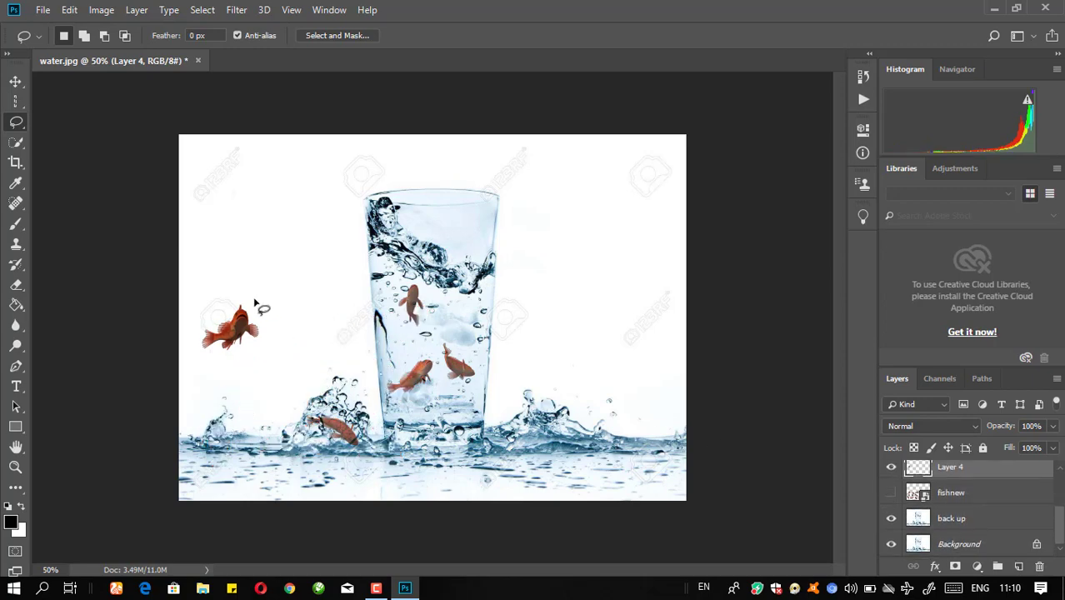
Scale the copied fish to about 73% on the splash right of the glass and set Layer 4 to Luminosity blending
click(16, 81)
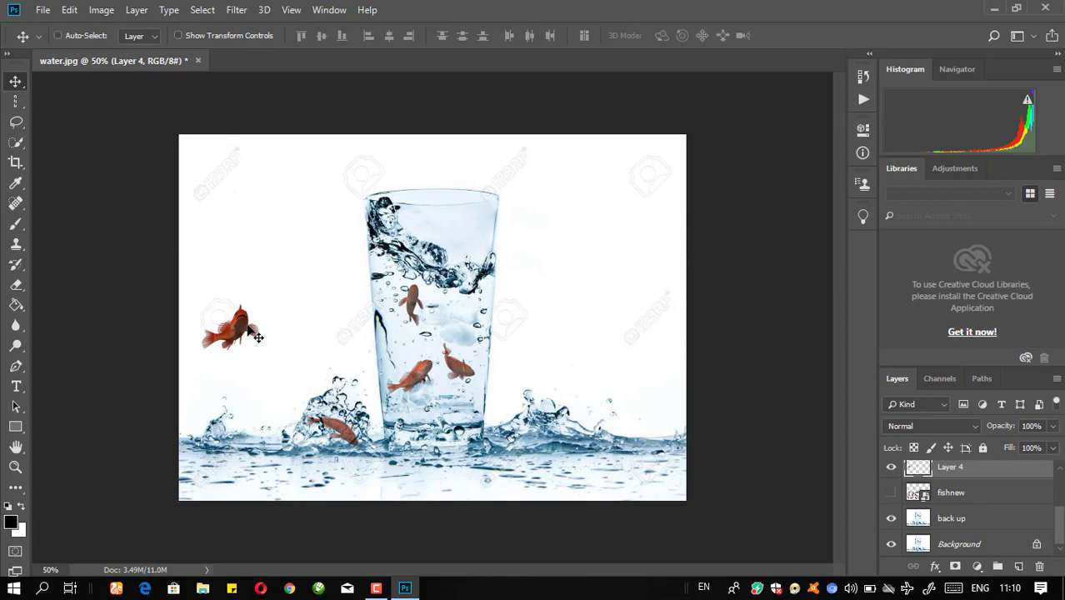
key(ctrl+t)
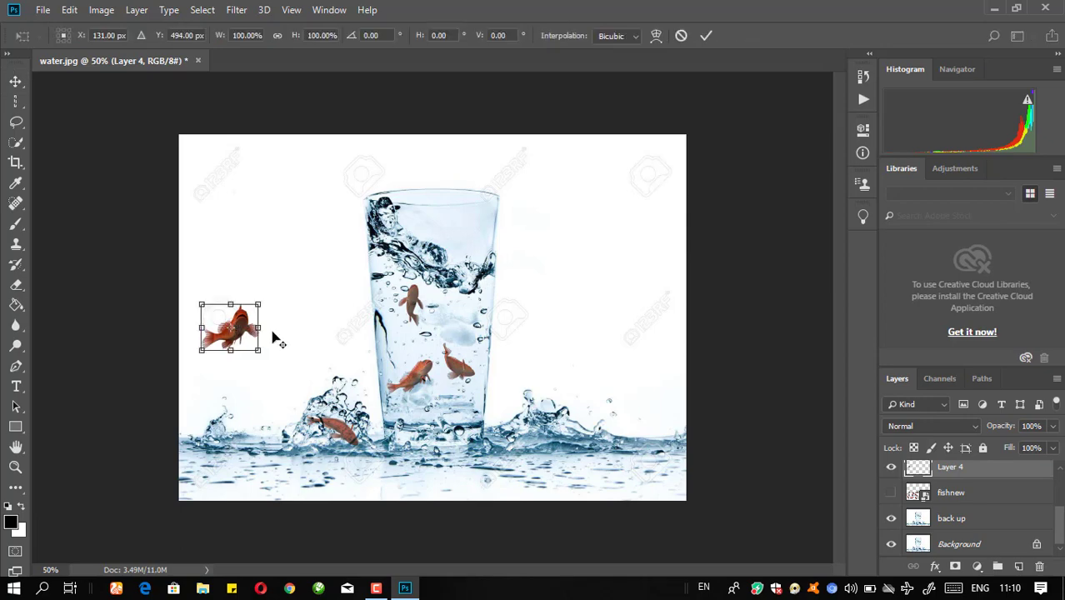
drag(278, 337, 547, 437)
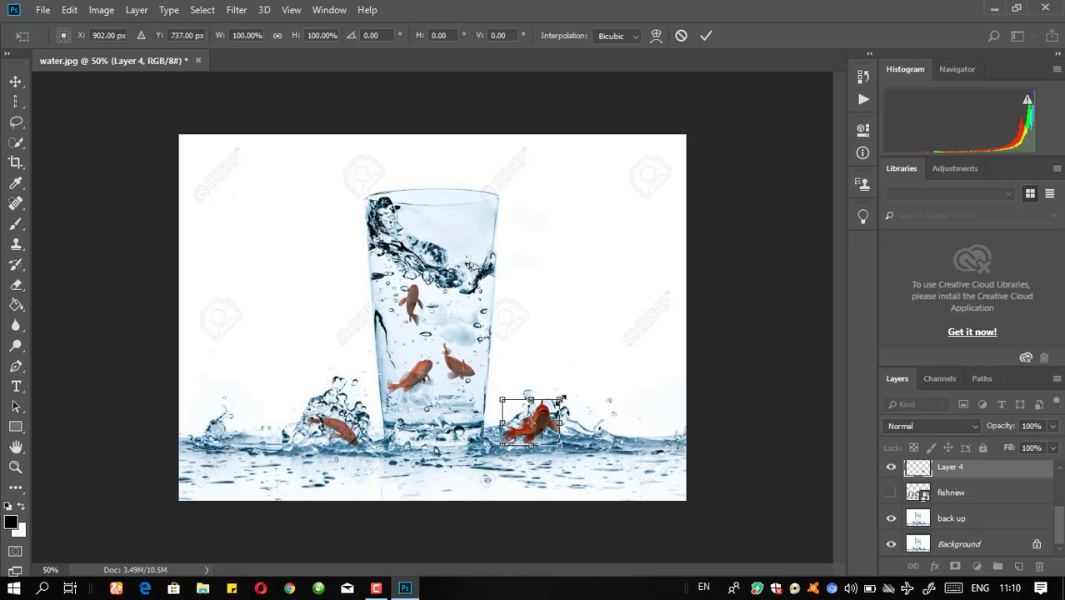
drag(562, 401, 539, 427)
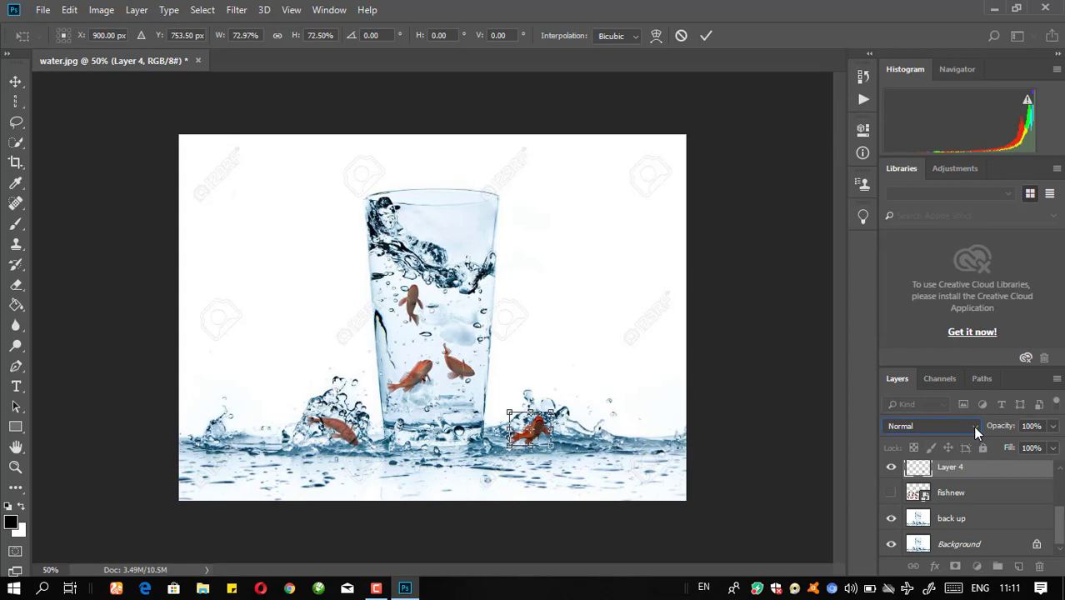
click(973, 426)
click(970, 411)
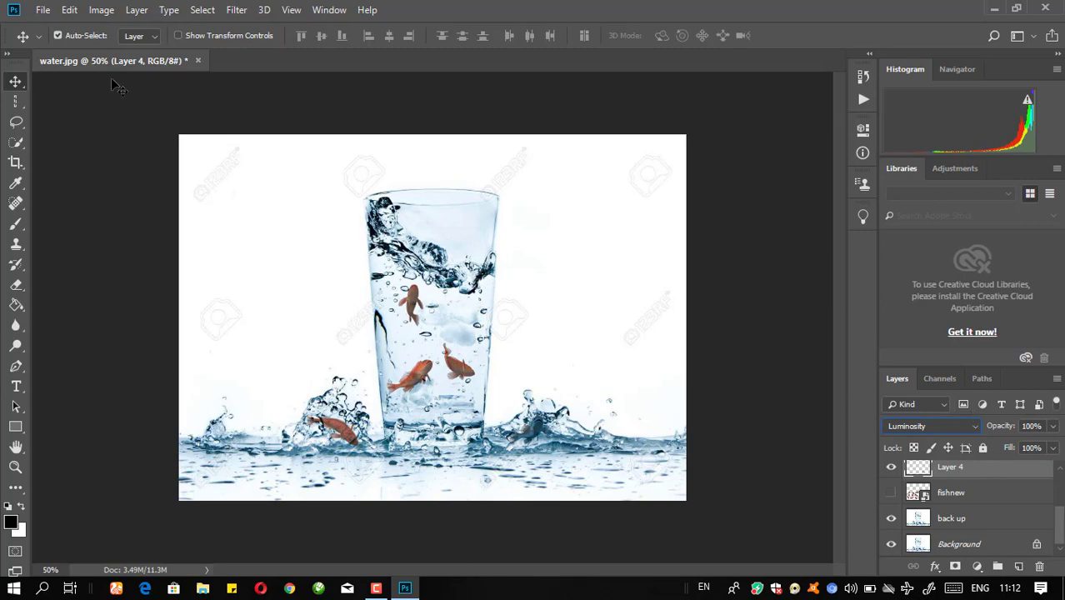
Place the leaf image 2017_9$largeimg05_Tuesday_2017_171337091.jpg from the Downloads folder as an embedded object
click(42, 11)
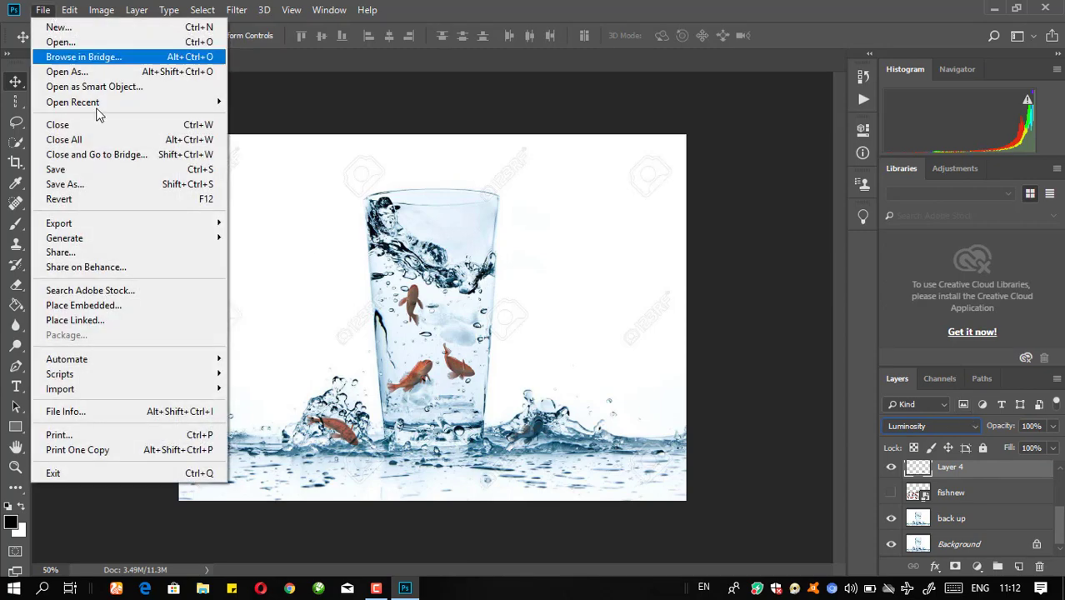
click(143, 307)
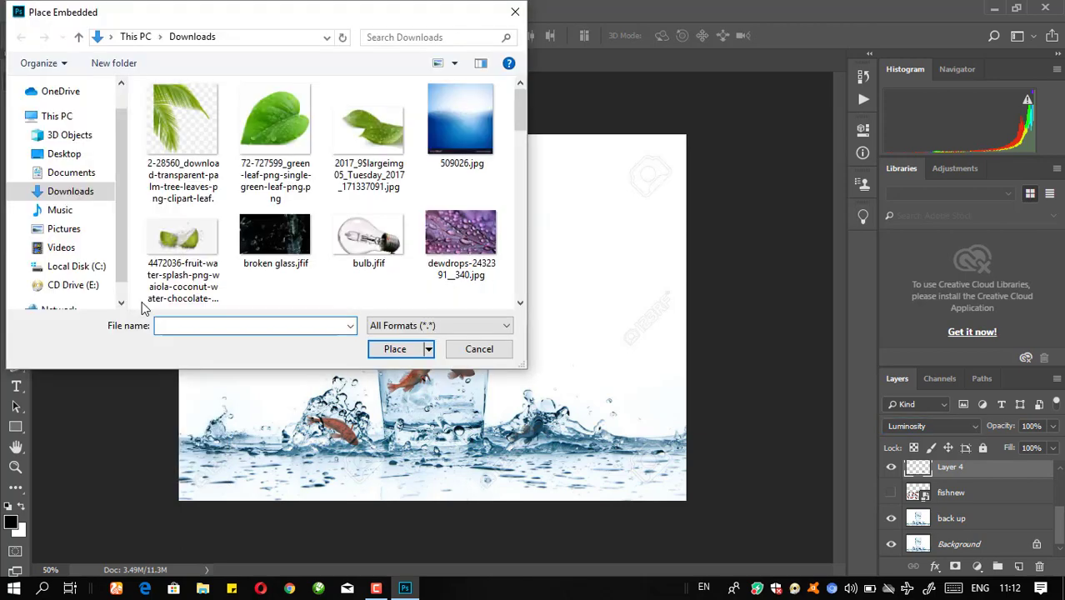
click(363, 121)
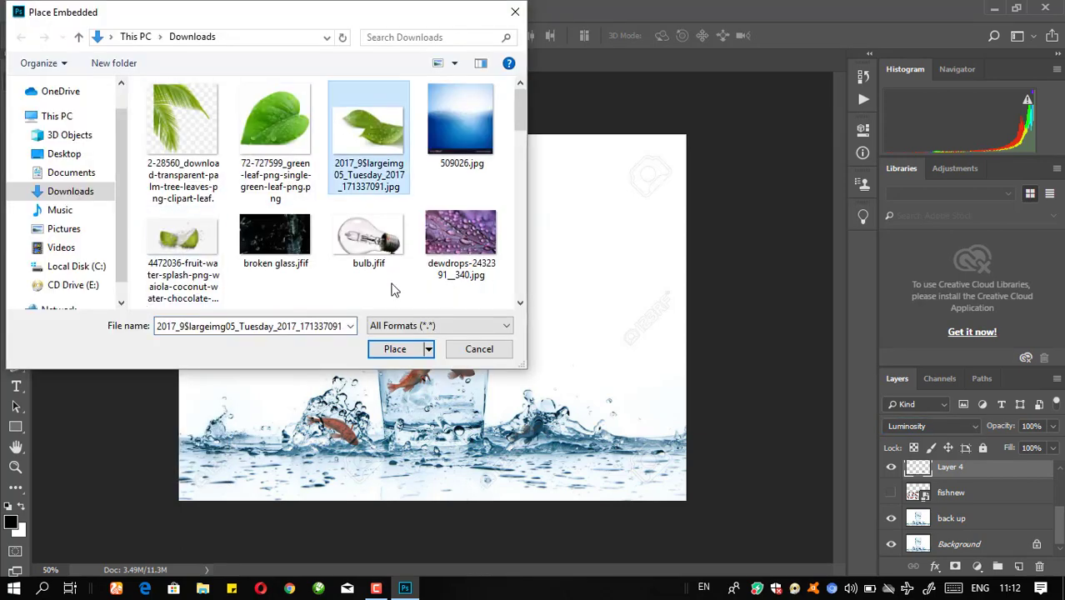
click(395, 351)
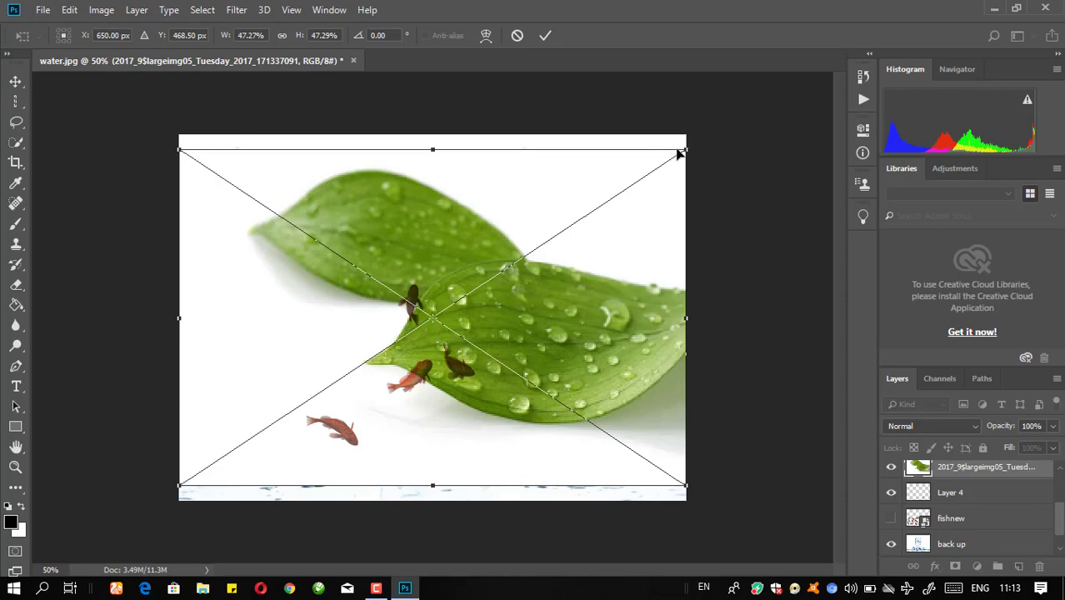
Shrink the leaf image to about 10.6% width and 3.8% height, position it across the glass's base, and apply the placement
drag(686, 148, 493, 319)
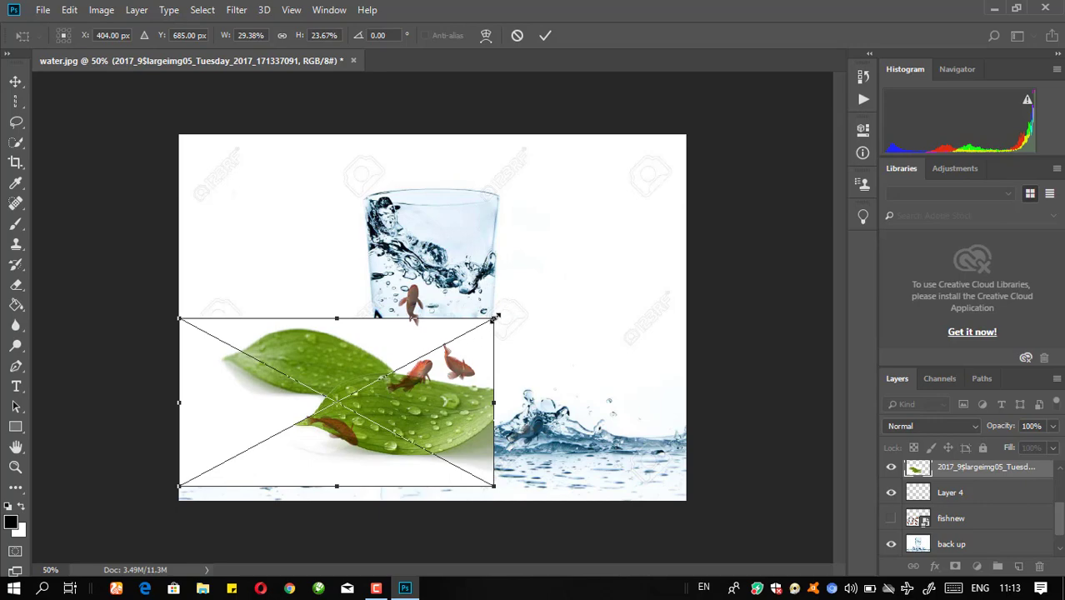
drag(495, 319, 430, 379)
drag(400, 421, 518, 386)
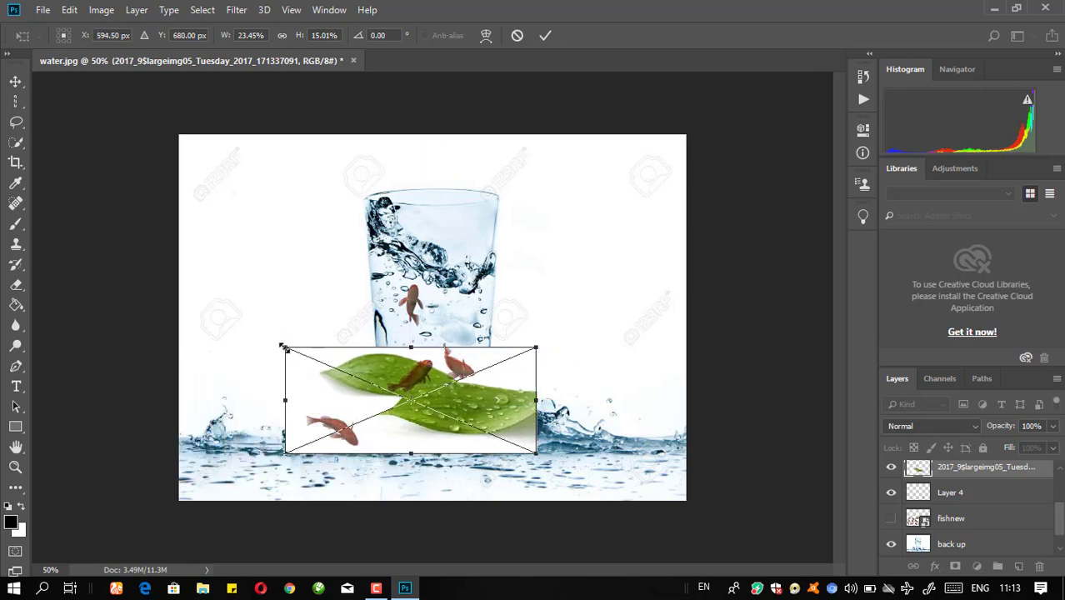
drag(283, 347, 325, 411)
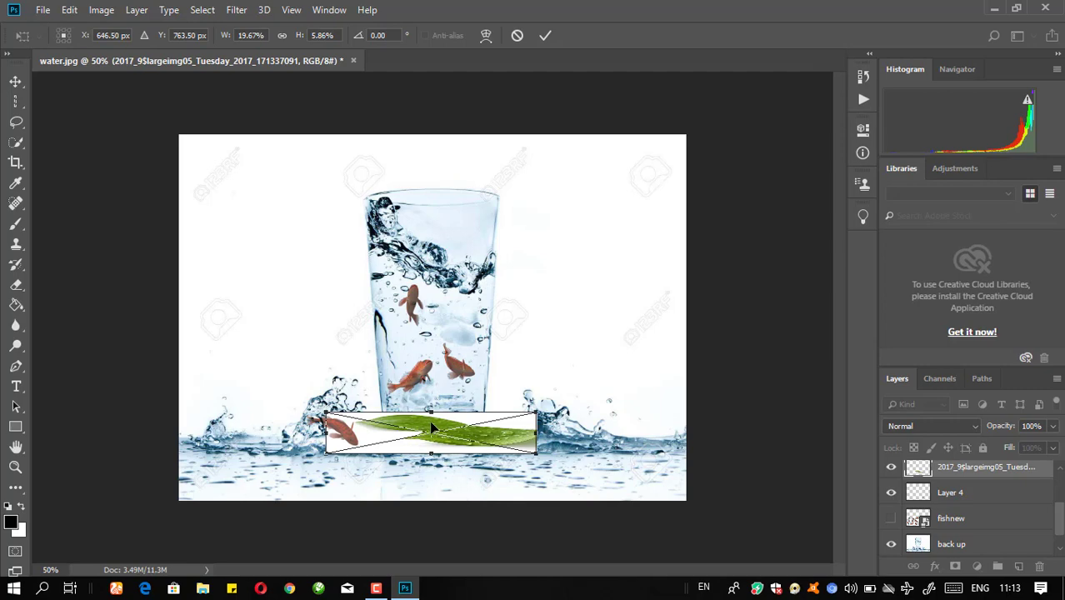
drag(433, 428, 428, 403)
drag(530, 403, 433, 407)
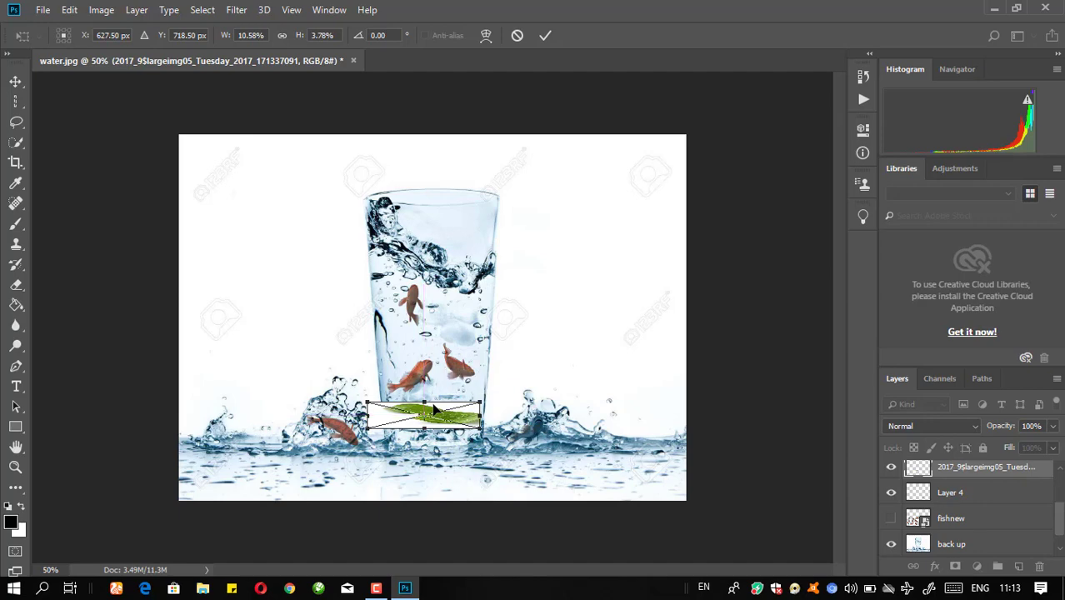
click(548, 32)
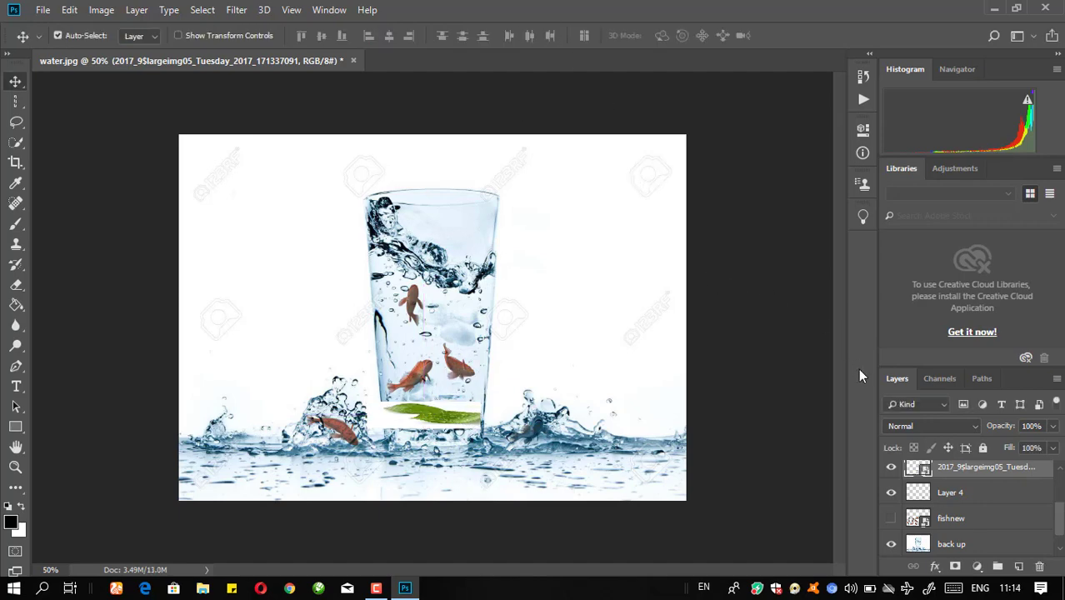
Set the leaf layer's blending mode to Multiply so its white background blends into the glass
click(978, 427)
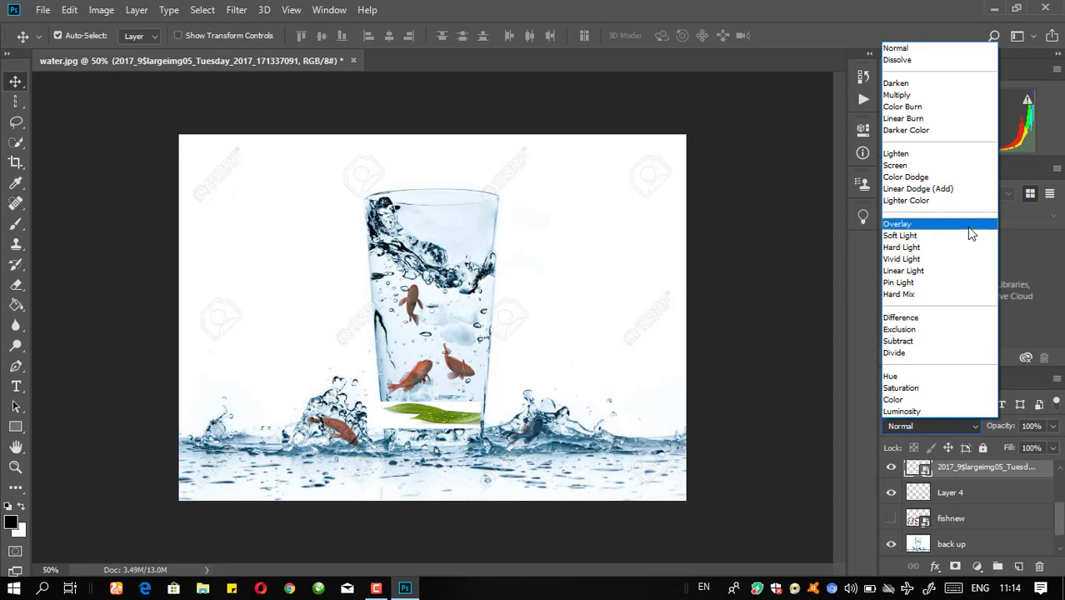
click(963, 95)
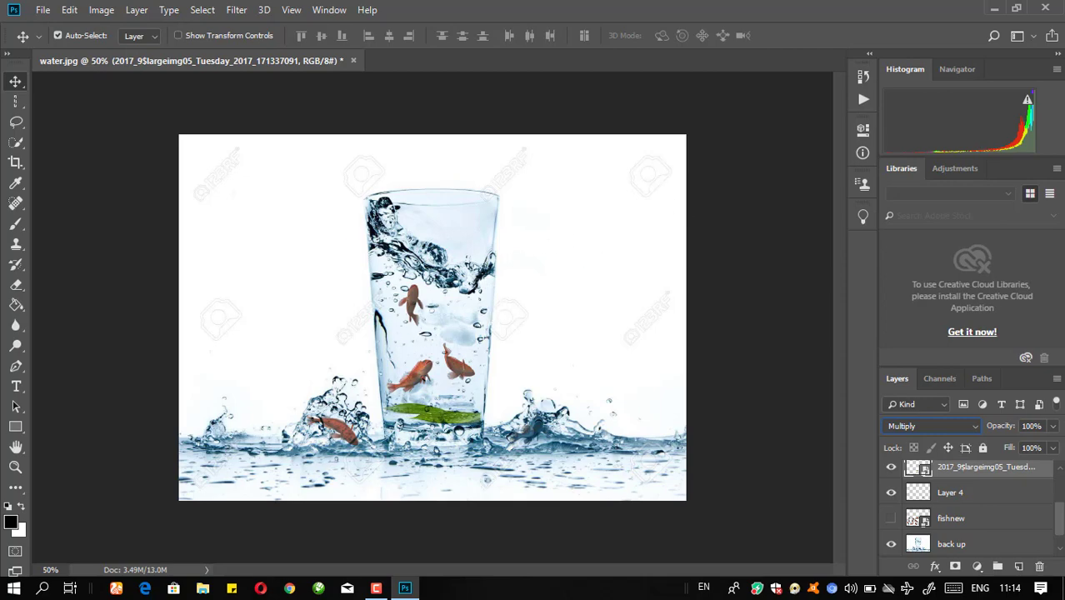
mouse_move(1060, 524)
mouse_down()
mouse_move(1060, 496)
mouse_move(1059, 535)
mouse_up()
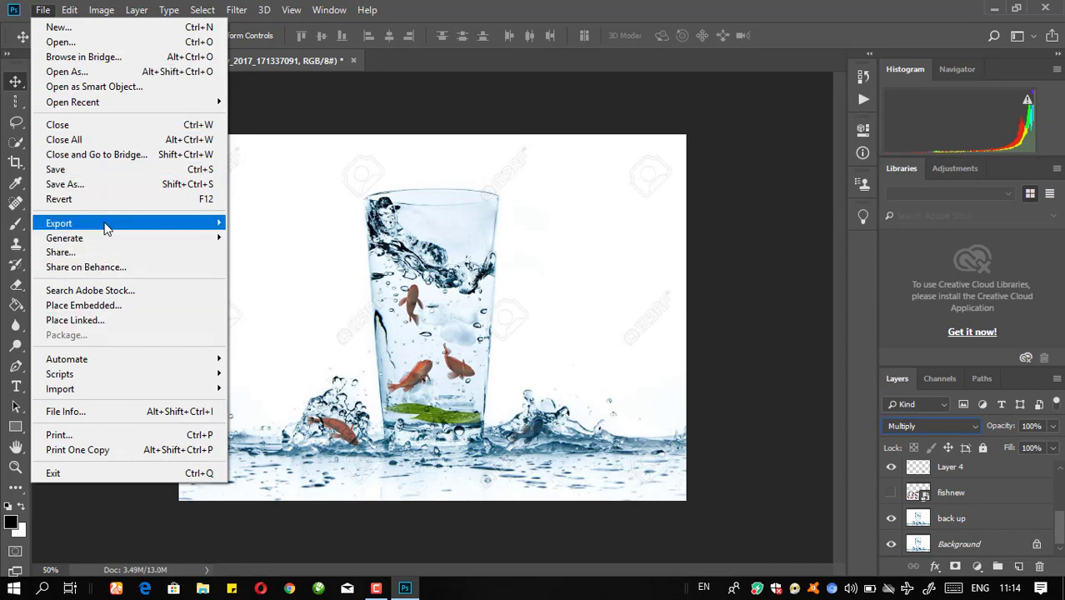
Export the composite as a 1300 x 937 px JPG at 100% quality to the Downloads folder, named "create water fish"
mouse_move(117, 224)
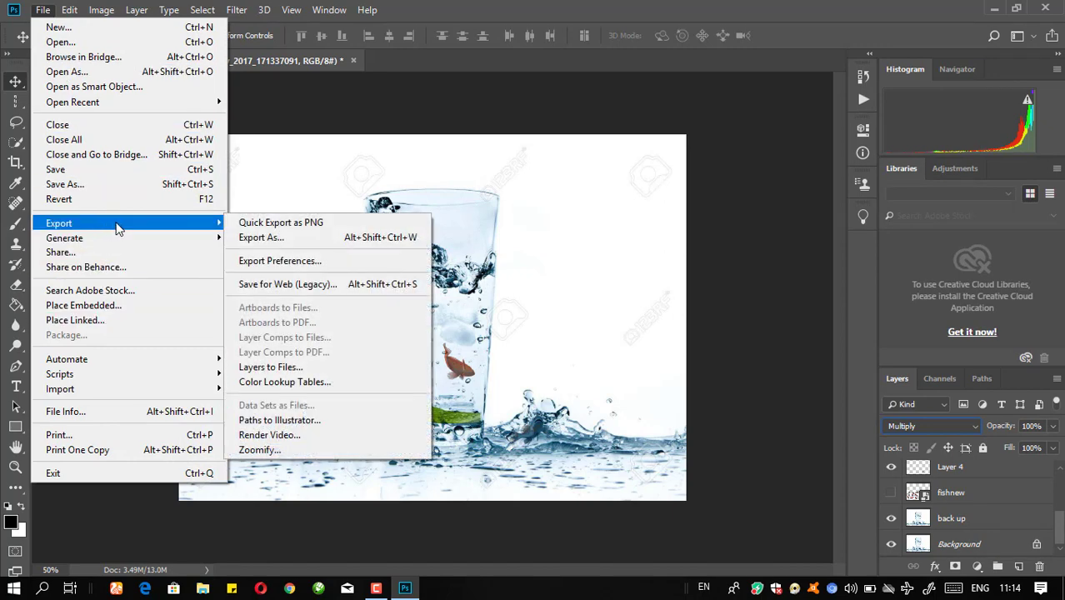
click(301, 242)
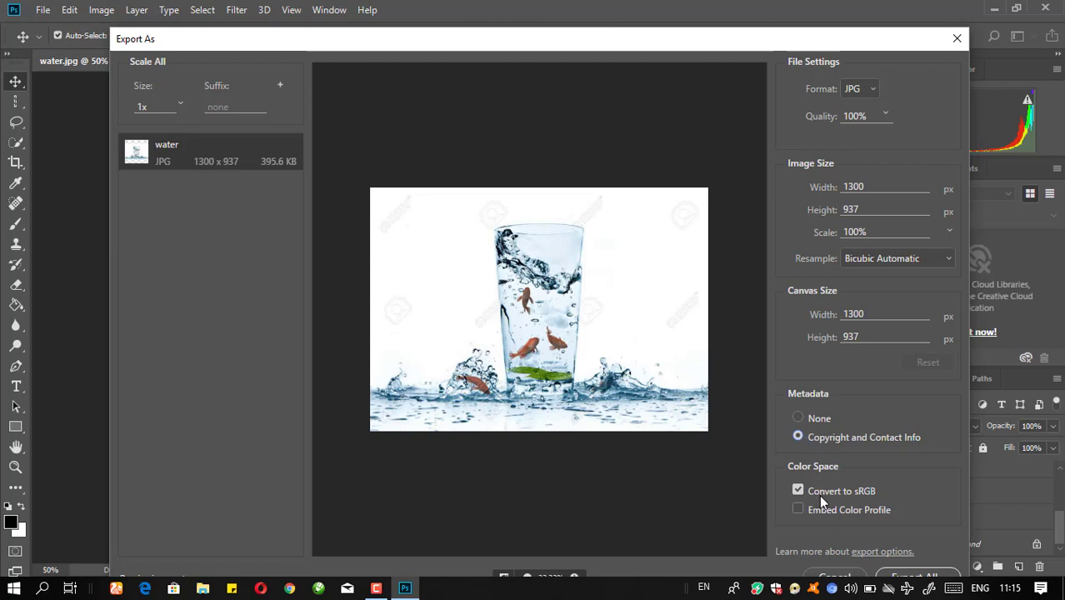
click(900, 575)
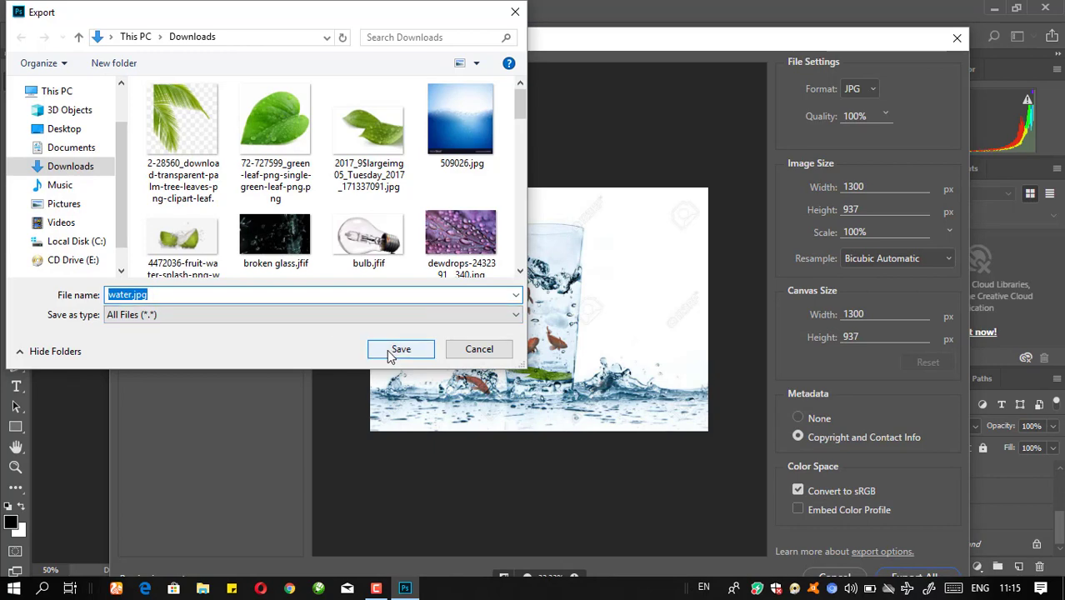
key(BackSpace)
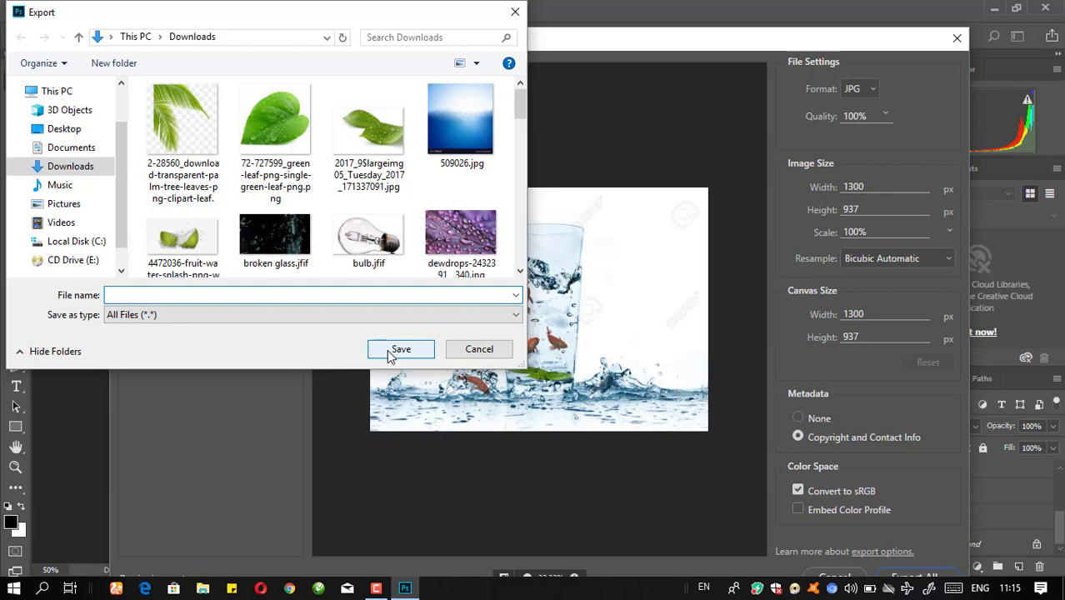
text(create water fish)
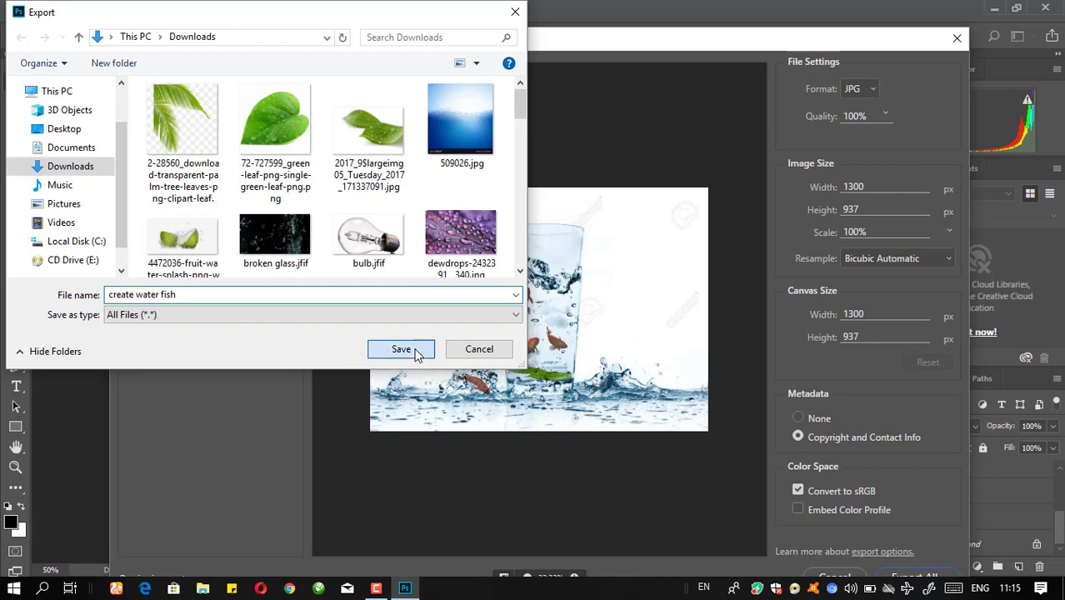
click(416, 350)
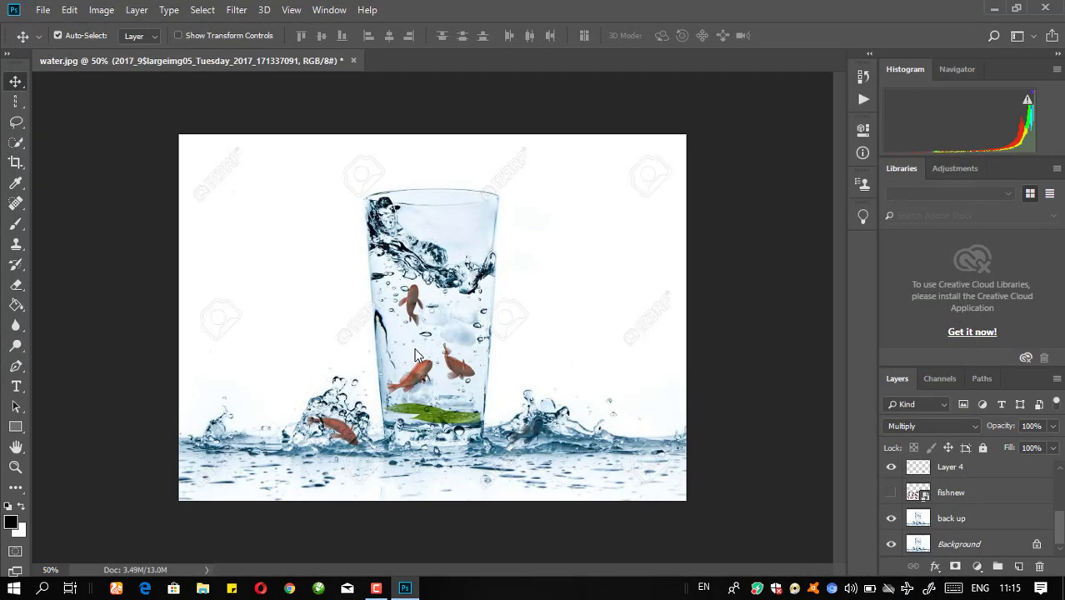